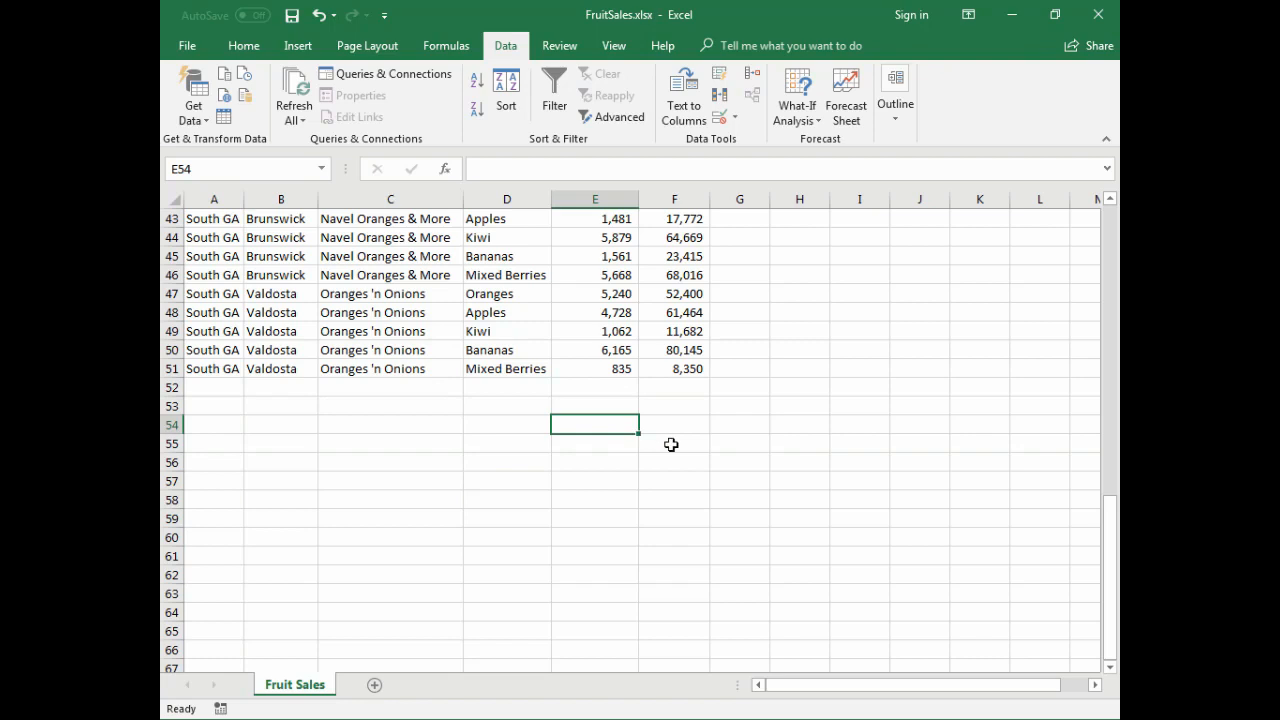
- Enter the label "SUM:" in cell E53 below the fruit sales data
{"action": "type", "text": "S"}
{"action": "key", "text": "Escape"}
{"action": "key", "text": "Up"}
{"action": "type", "text": "SUM:"}
{"action": "key", "text": "Tab"}
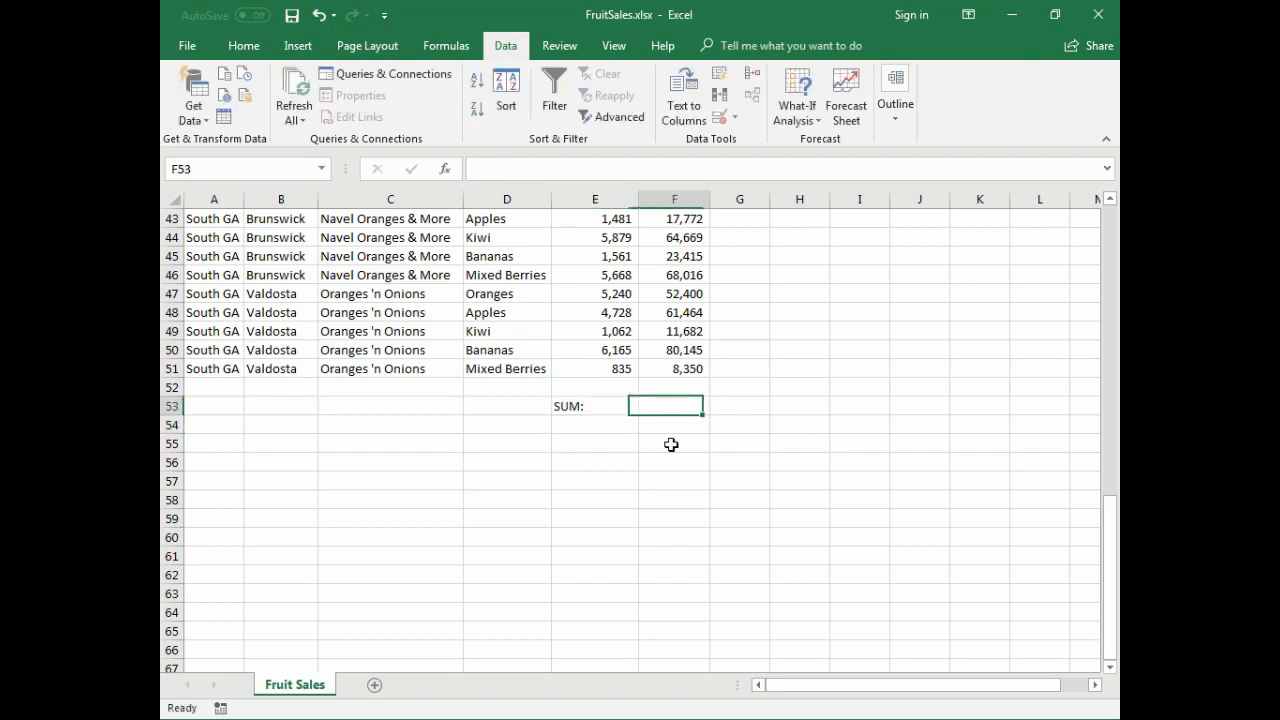
- Total the sales column in F53 with =SUM(F2:F51) and add the highlighted formula note to that cell
{"action": "type", "text": "=sum"}
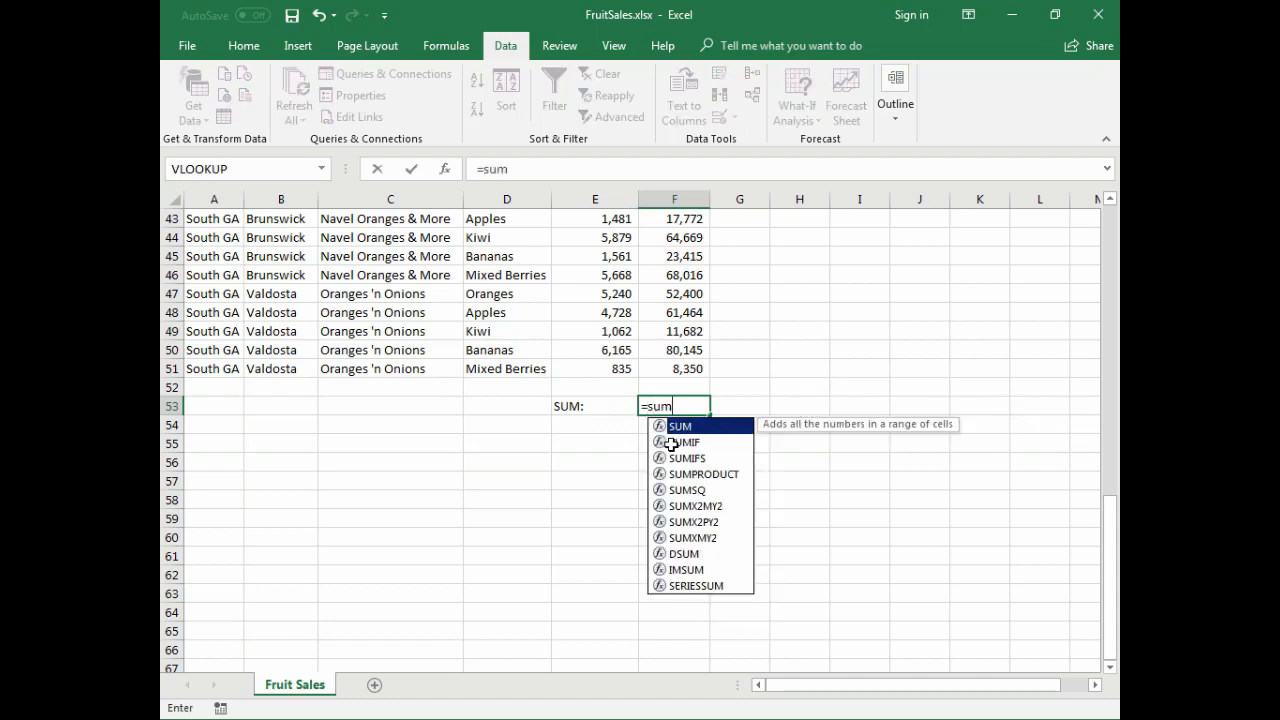
{"action": "type", "text": "(F2:F51"}
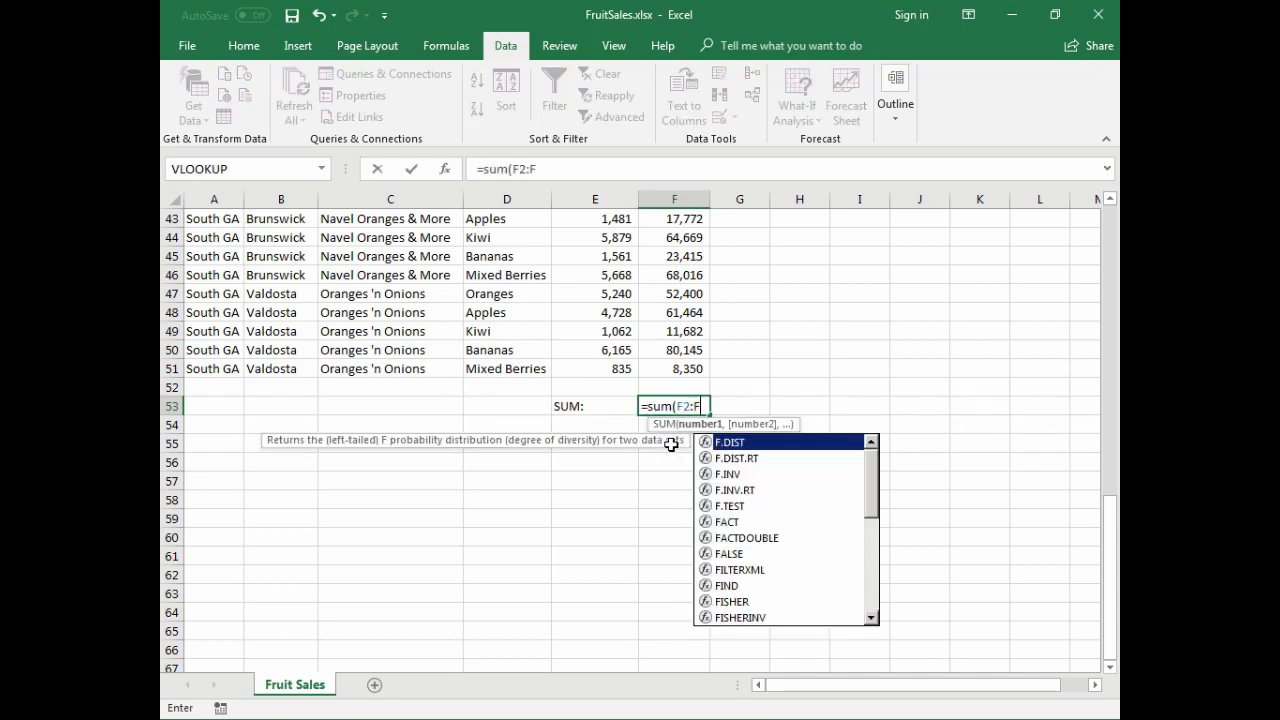
{"action": "key", "text": "Return"}
{"action": "key", "text": "Up"}
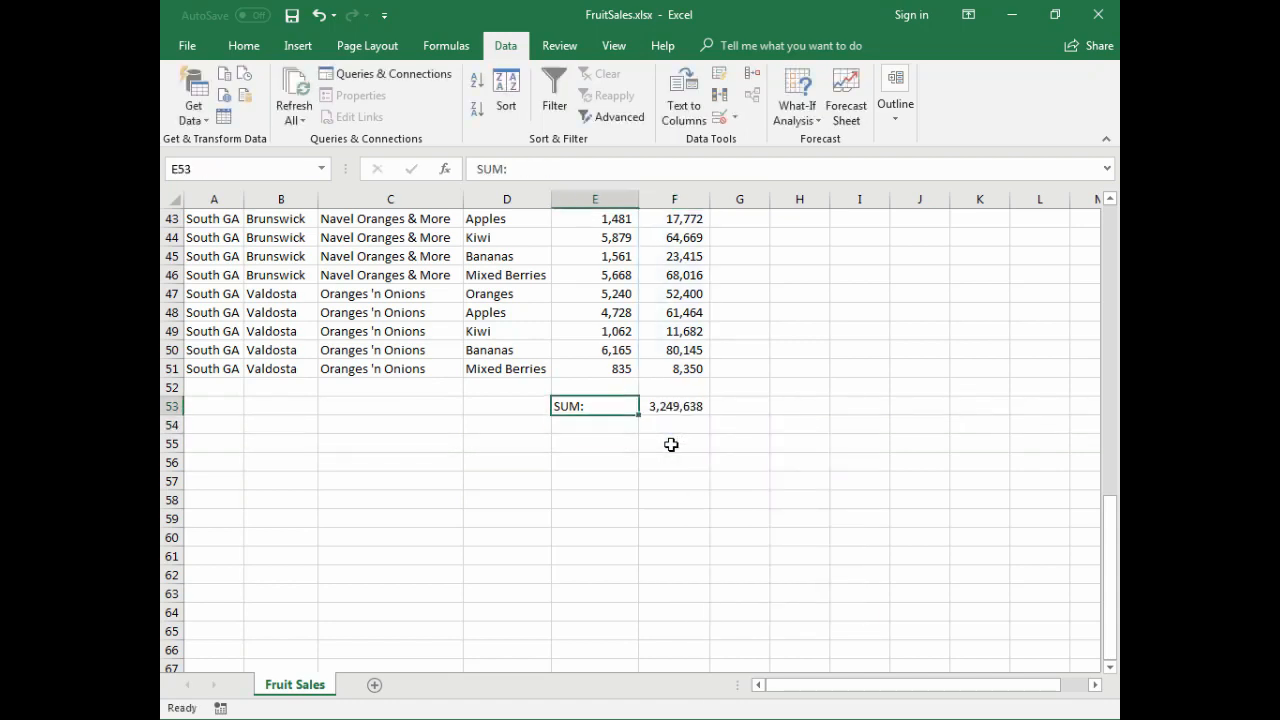
{"action": "key", "text": "Right"}
{"action": "key", "text": "ctrl+shift+f"}
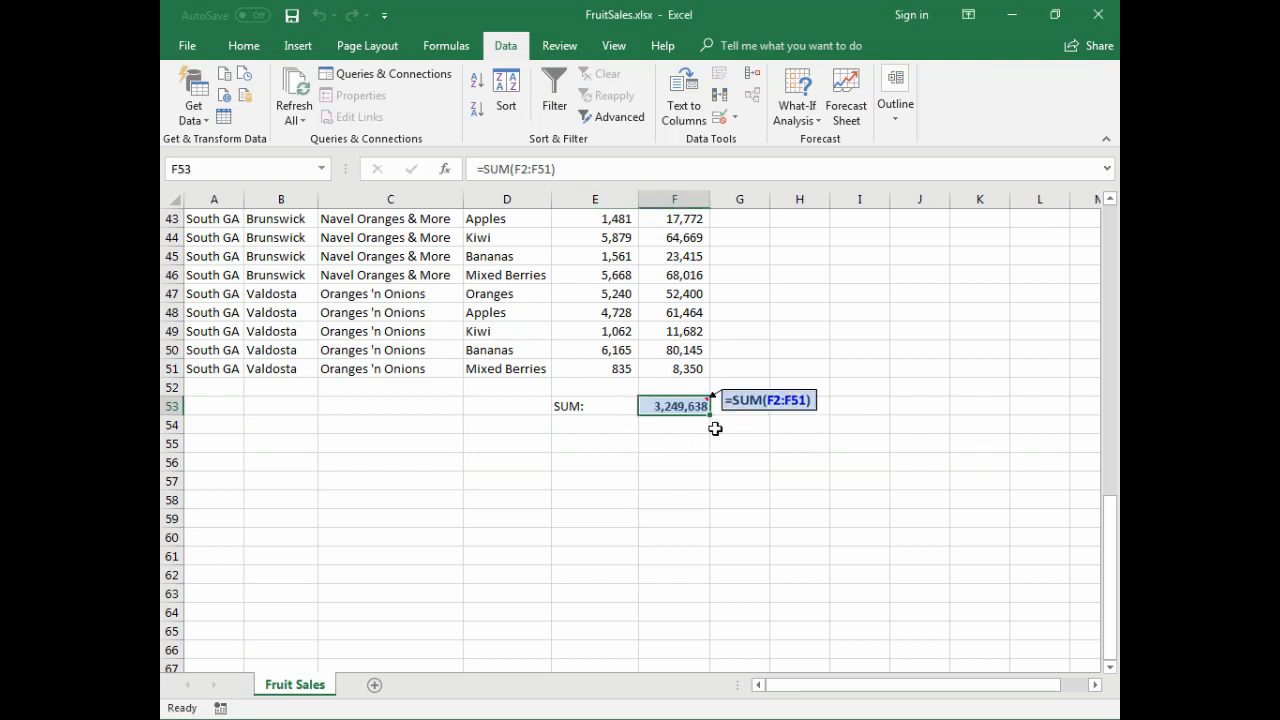
- Enter the label "SUBTOTAL:" in cell E54, directly below the SUM label
{"action": "left_click", "coordinate": [561, 421]}
{"action": "type", "text": "SUBOT"}
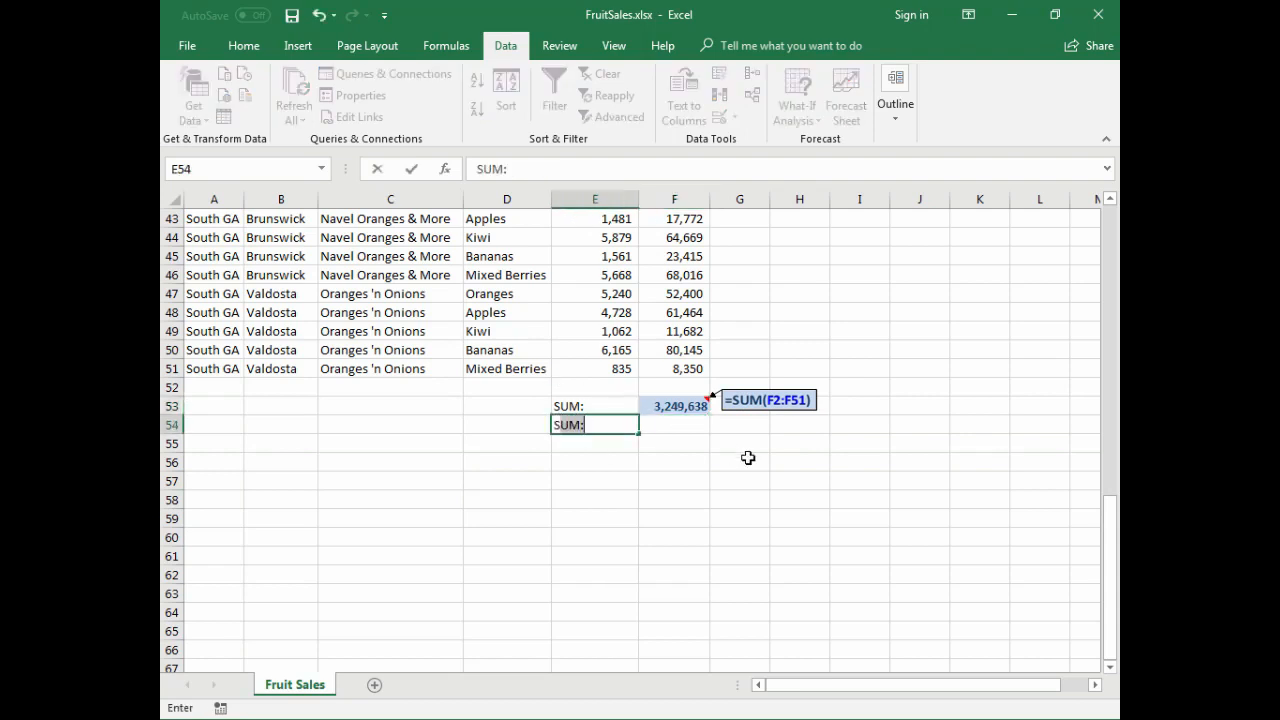
{"action": "key", "text": "BackSpace"}
{"action": "key", "text": "BackSpace"}
{"action": "type", "text": "TOAL"}
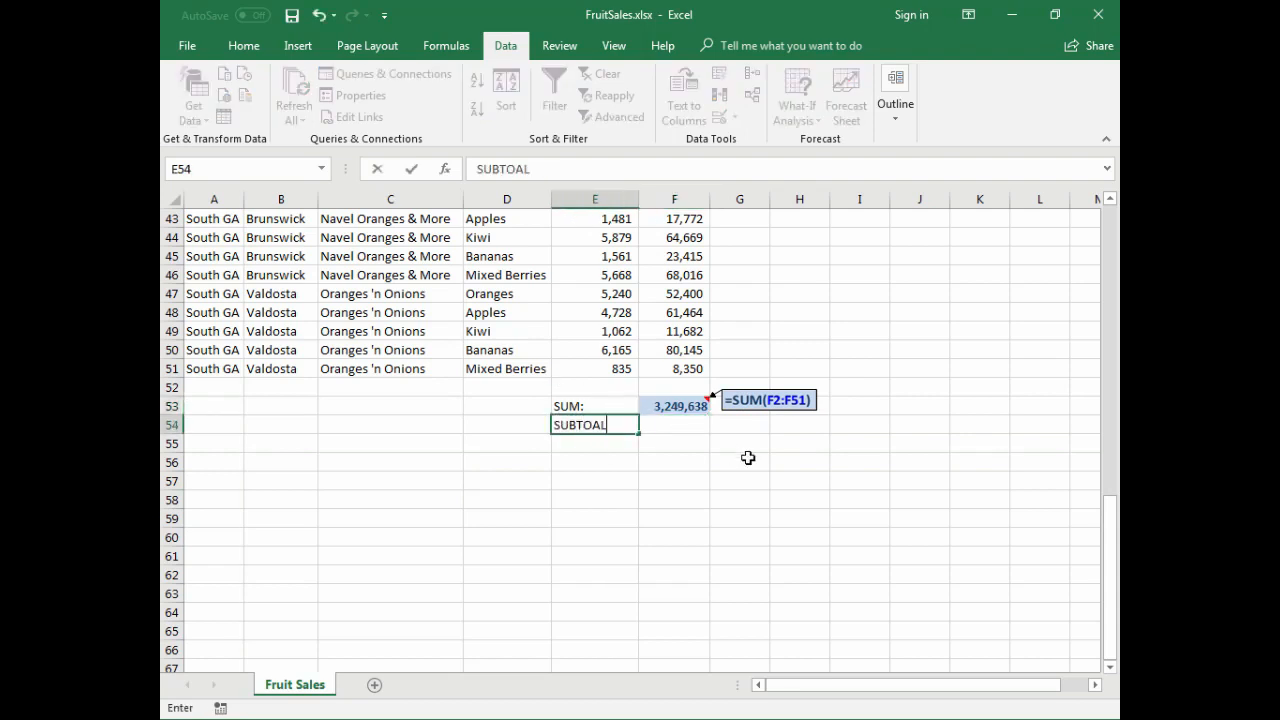
{"action": "key", "text": "BackSpace"}
{"action": "key", "text": "BackSpace"}
{"action": "key", "text": "BackSpace"}
{"action": "type", "text": "OTLA"}
{"action": "key", "text": "BackSpace"}
{"action": "key", "text": "BackSpace"}
{"action": "type", "text": "AL:"}
{"action": "key", "text": "Tab"}
{"action": "type", "text": "SUBTOTAL"}
{"action": "key", "text": "Escape"}
- Enter =SUBTOTAL(9,F2:F51) in F54, choosing 9 - SUM as the function, and add the highlighted formula note
{"action": "type", "text": "=S"}
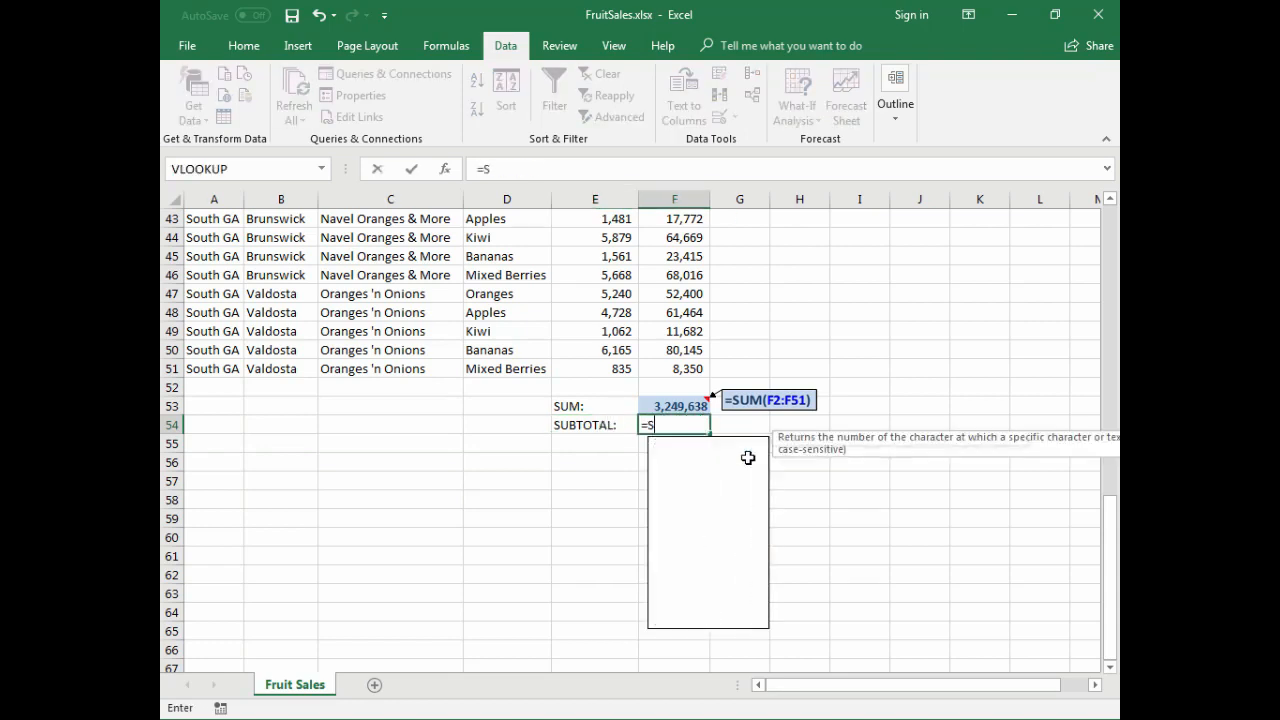
{"action": "type", "text": "UBTOTAL("}
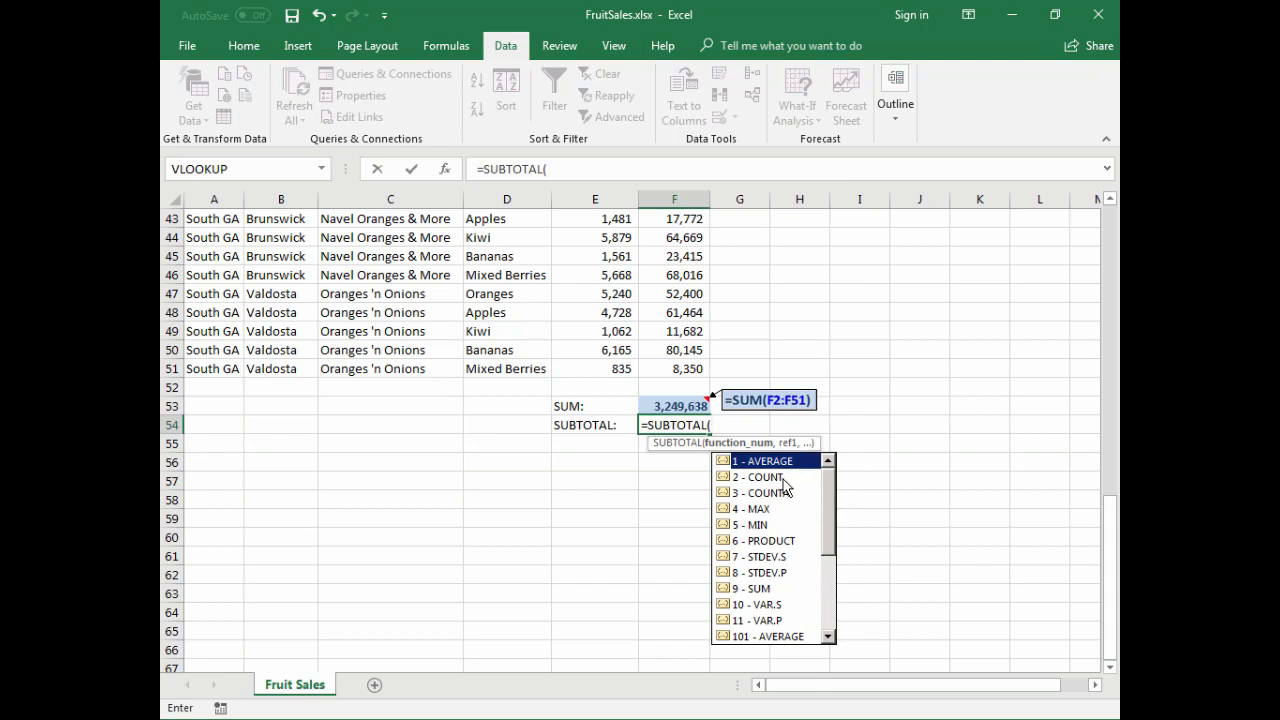
{"action": "left_click_drag", "start_coordinate": [832, 498], "coordinate": [831, 577]}
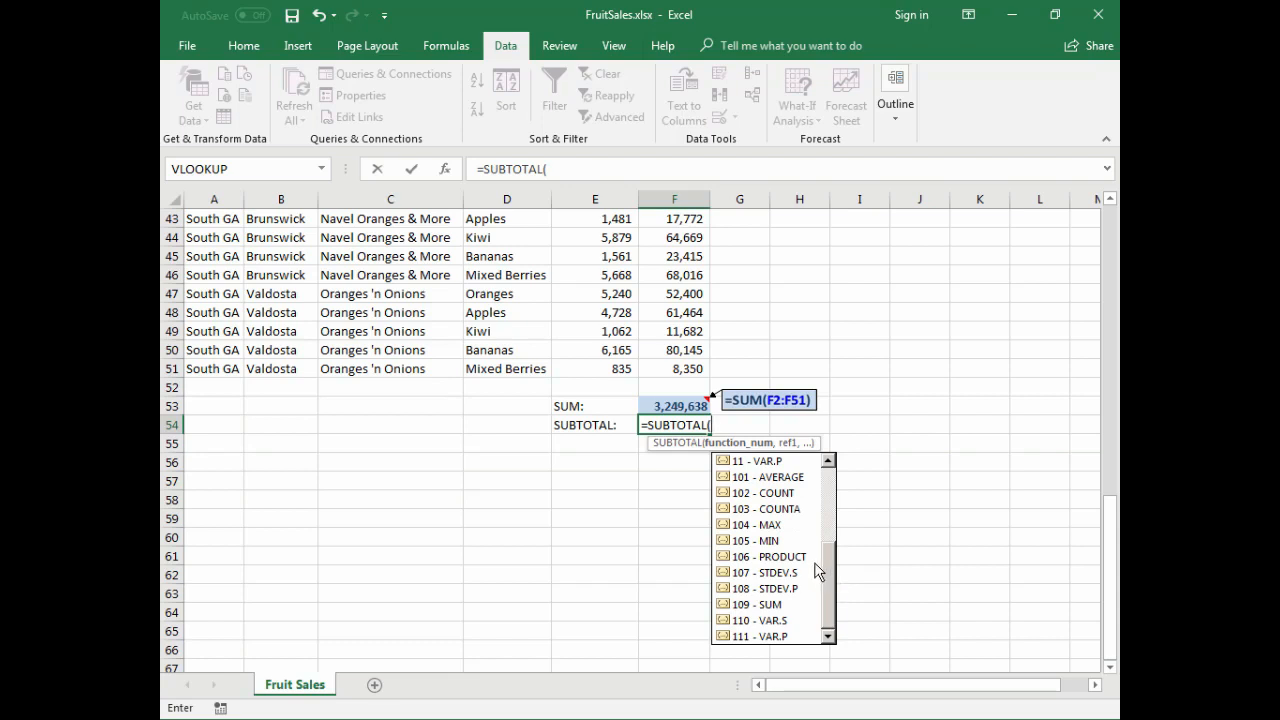
{"action": "left_click_drag", "start_coordinate": [833, 588], "coordinate": [826, 520]}
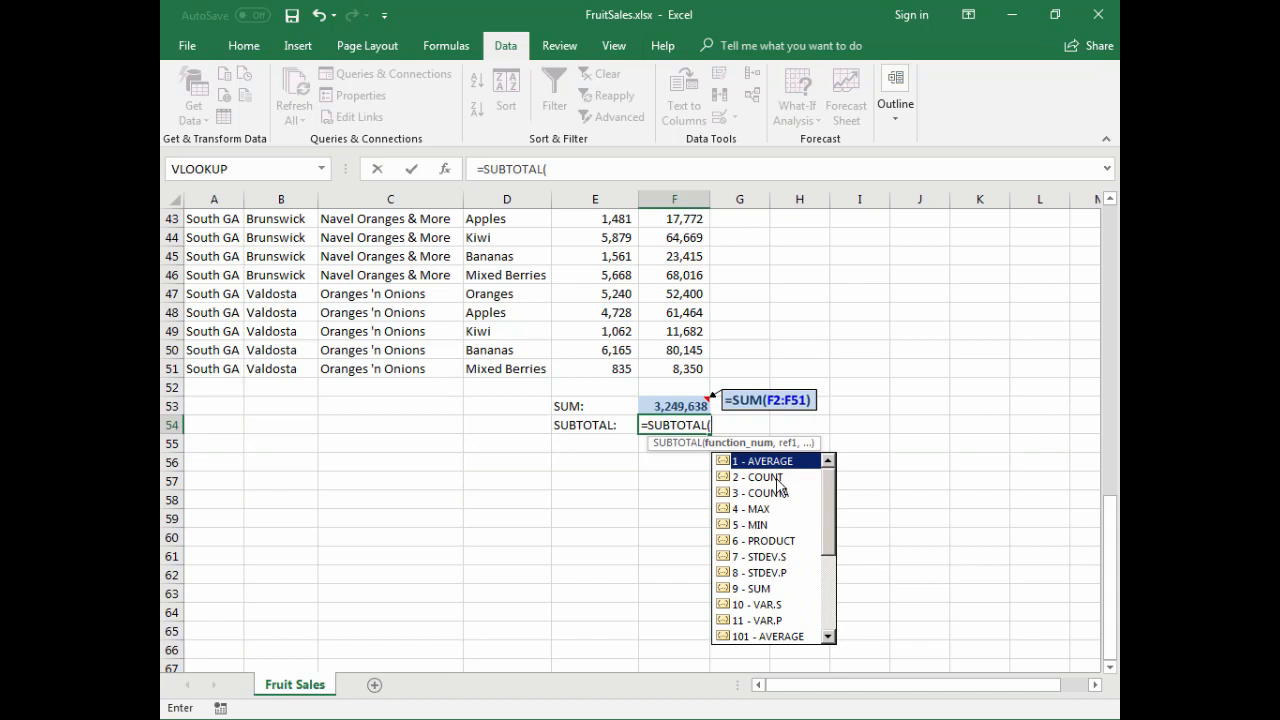
{"action": "double_click", "coordinate": [760, 590]}
{"action": "type", "text": ",F2:F5"}
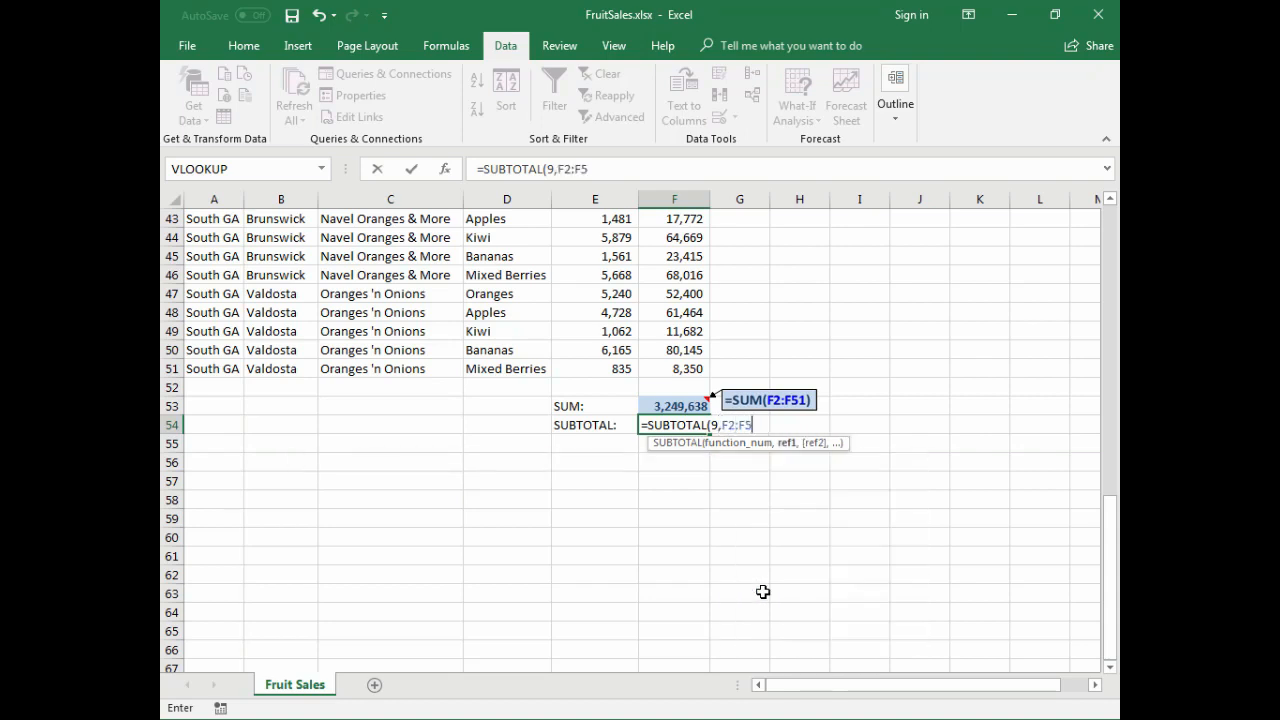
{"action": "type", "text": "1)"}
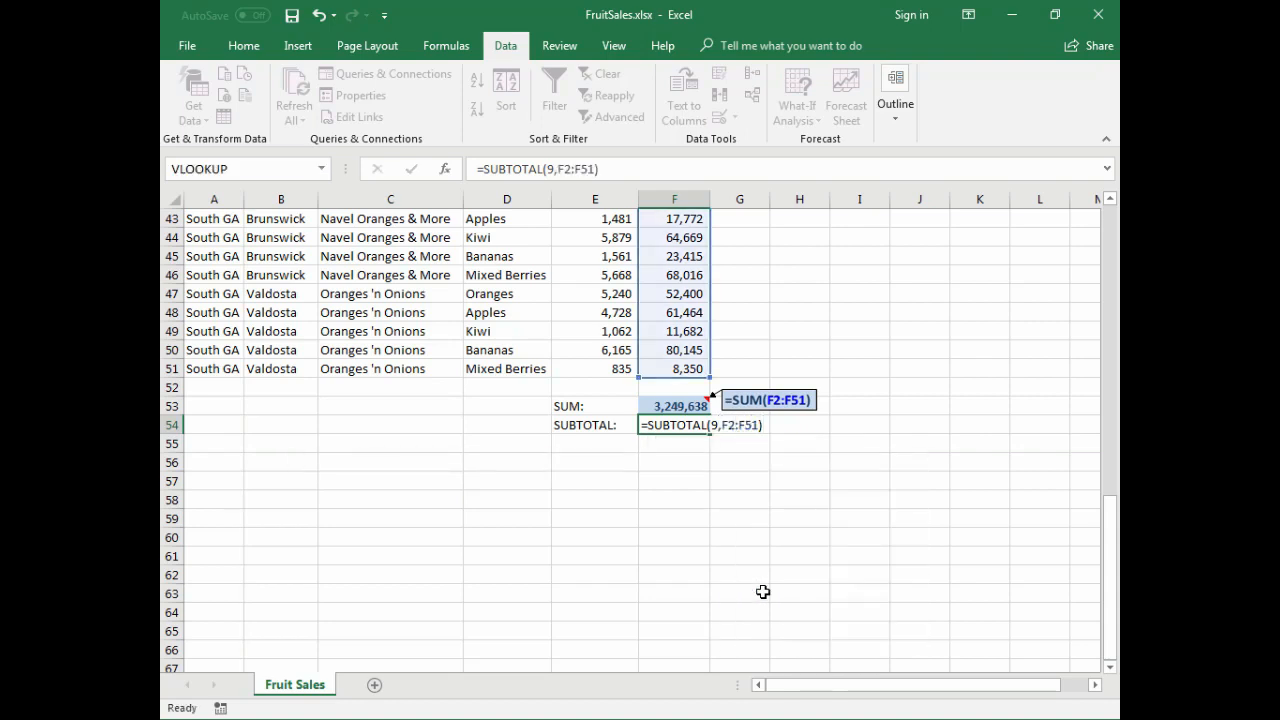
{"action": "key", "text": "ctrl+Return"}
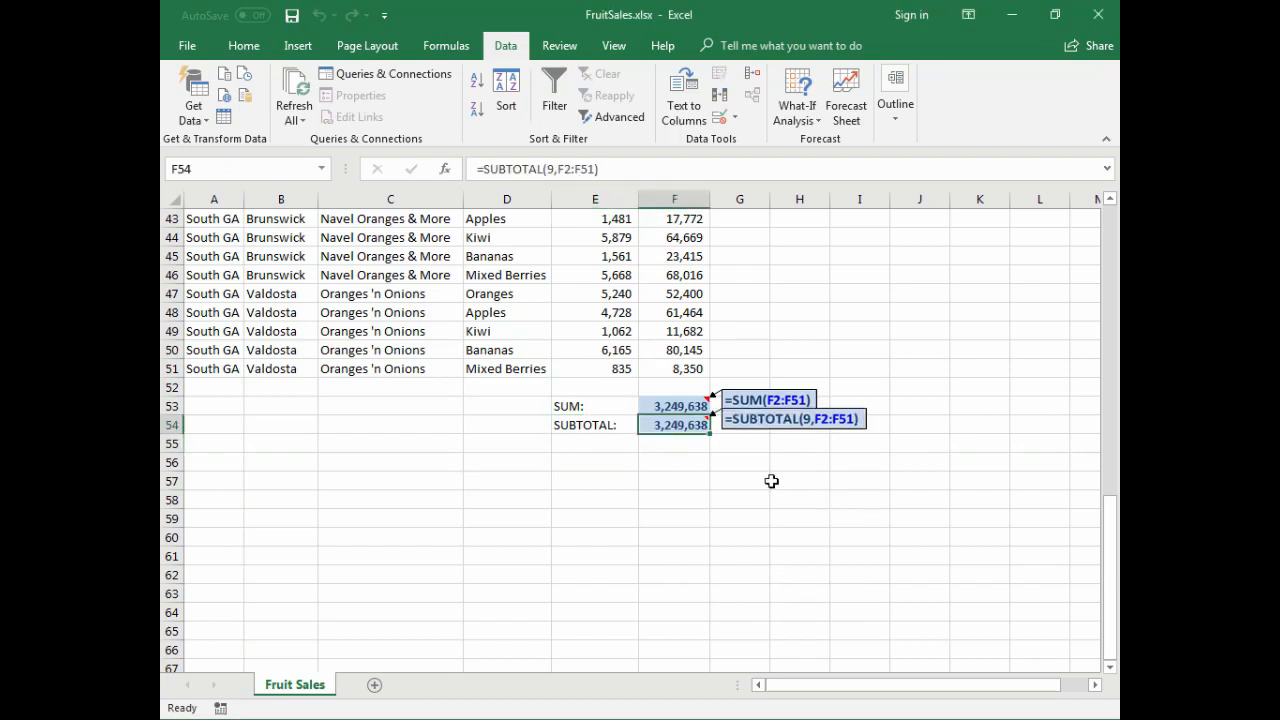
- Turn on filtering, show only Valdosta in the City column, and check the summary of the visible Total Sales values in F47:F51
{"action": "left_click", "coordinate": [634, 328]}
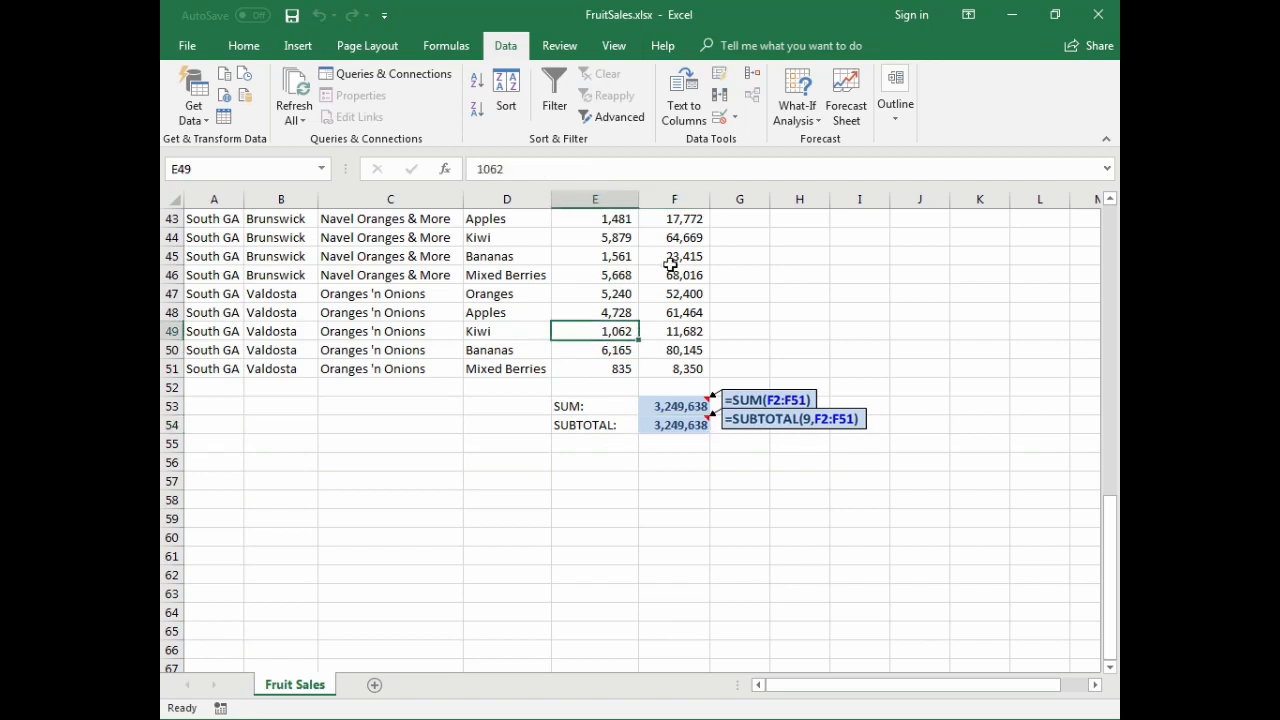
{"action": "left_click", "coordinate": [551, 96]}
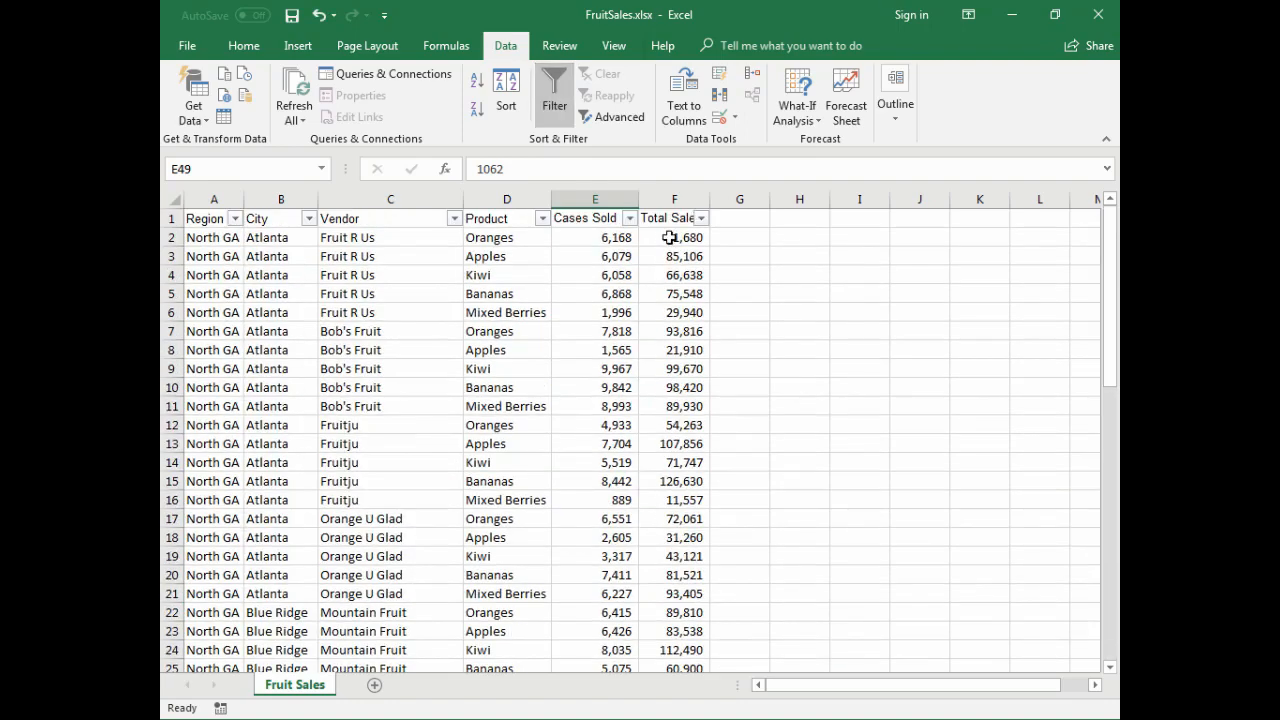
{"action": "left_click", "coordinate": [309, 220]}
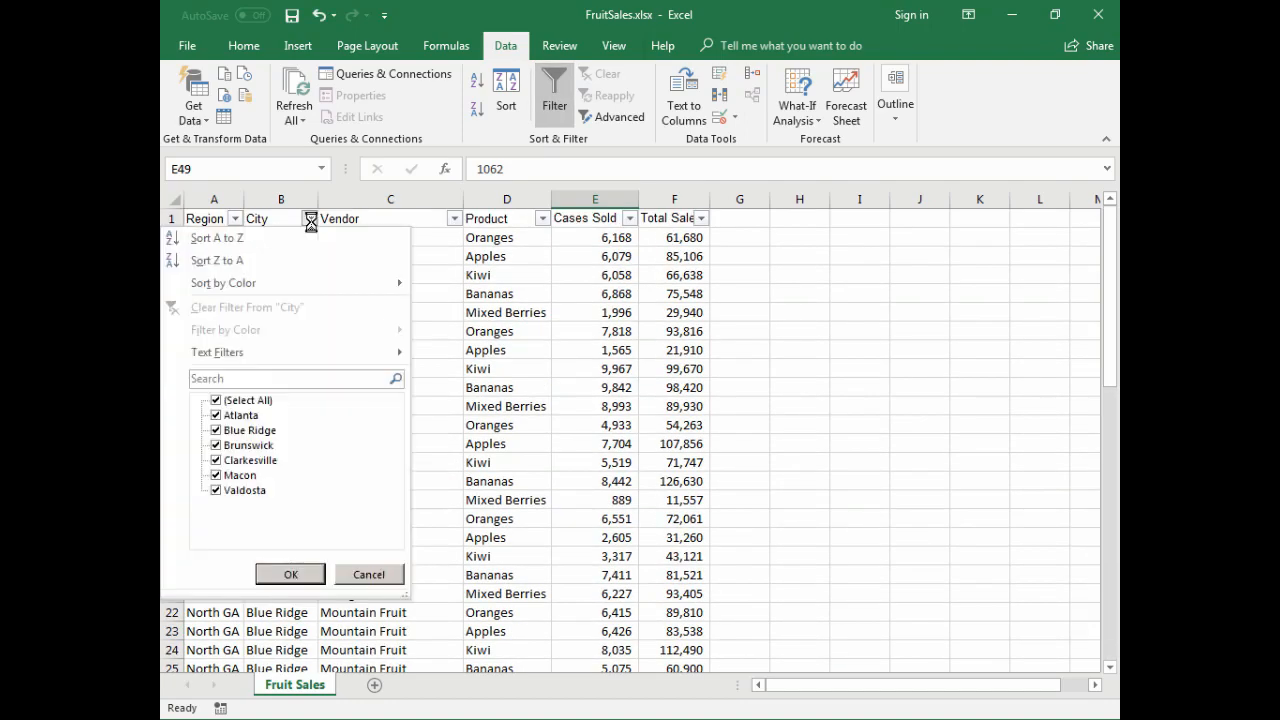
{"action": "left_click", "coordinate": [255, 402]}
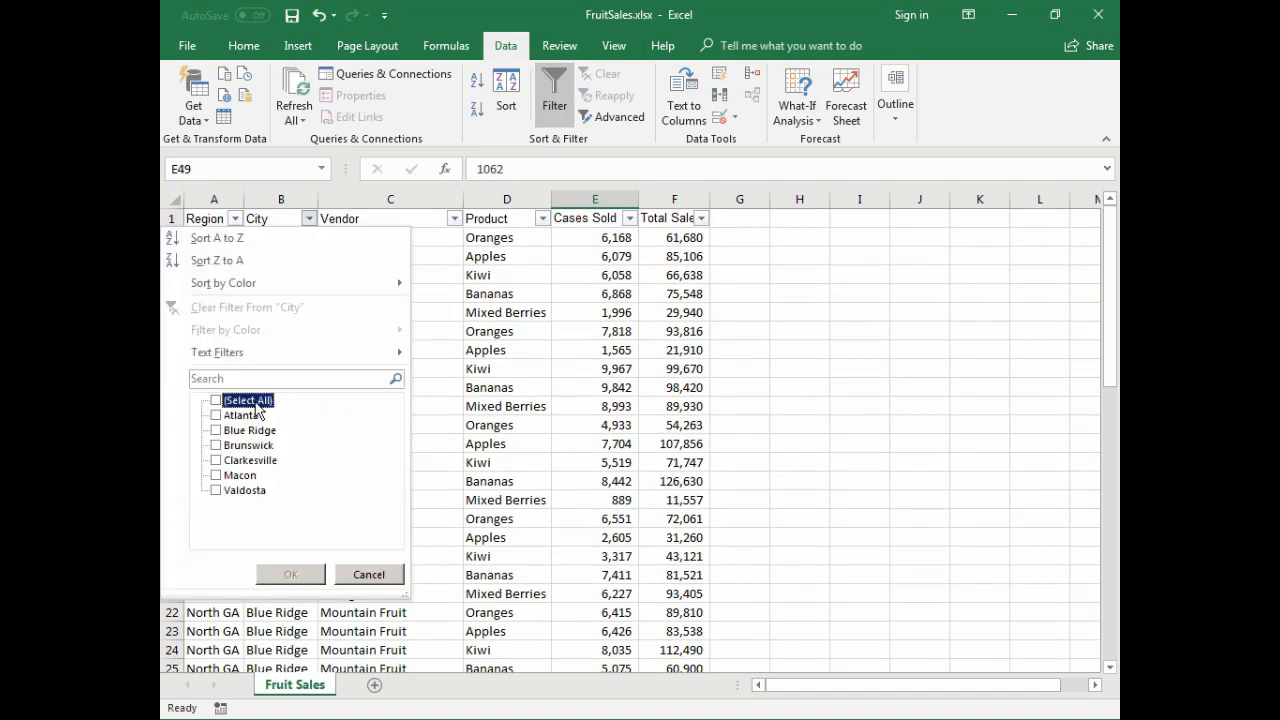
{"action": "left_click", "coordinate": [255, 491]}
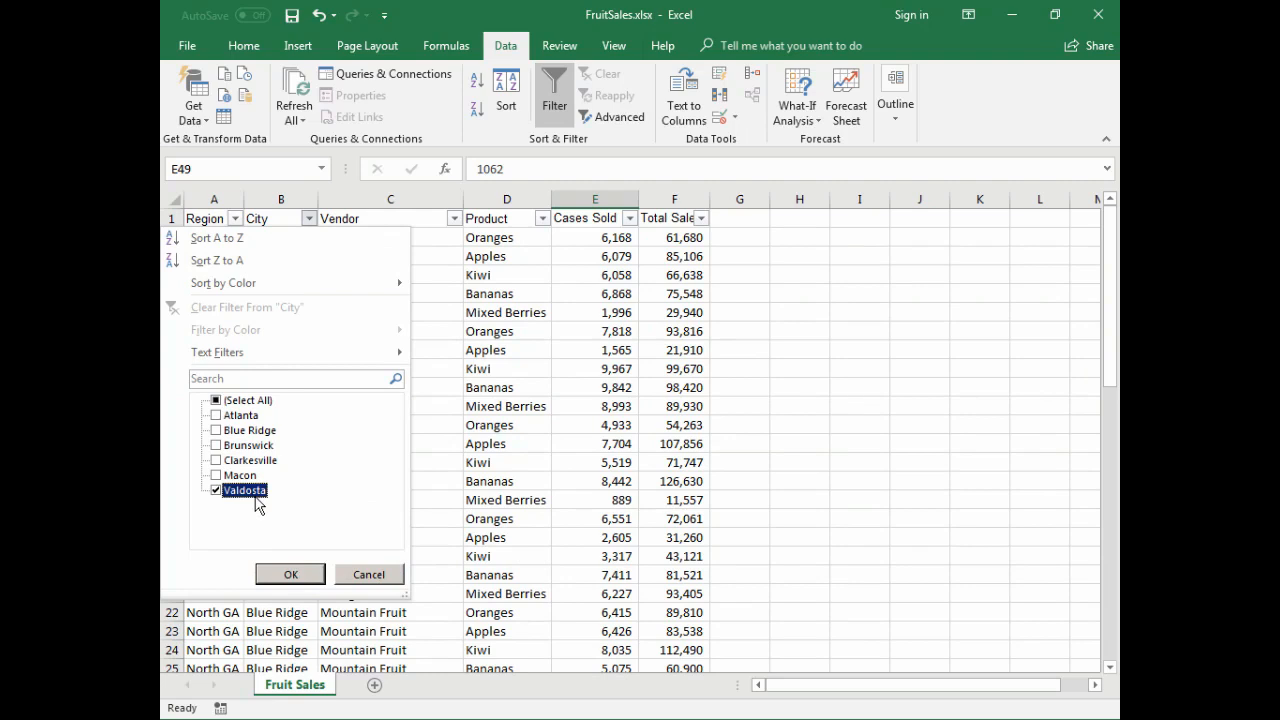
{"action": "left_click", "coordinate": [300, 579]}
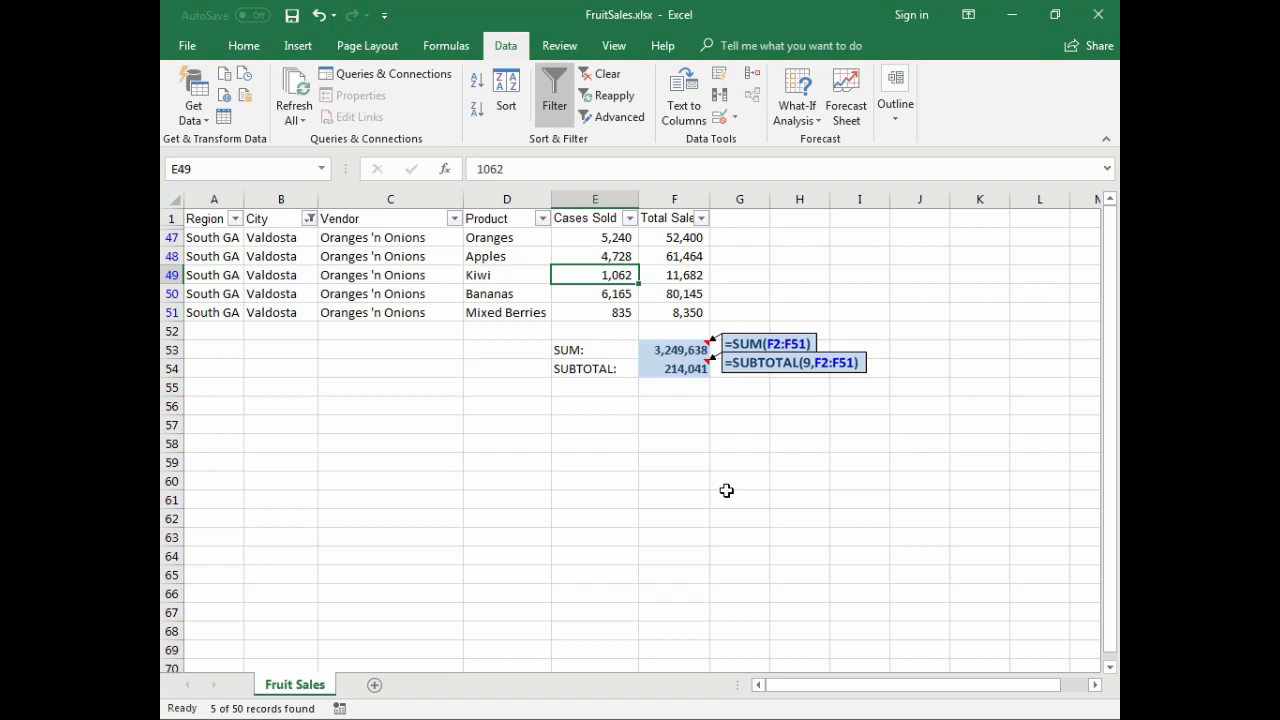
{"action": "left_click_drag", "start_coordinate": [677, 240], "coordinate": [684, 303]}
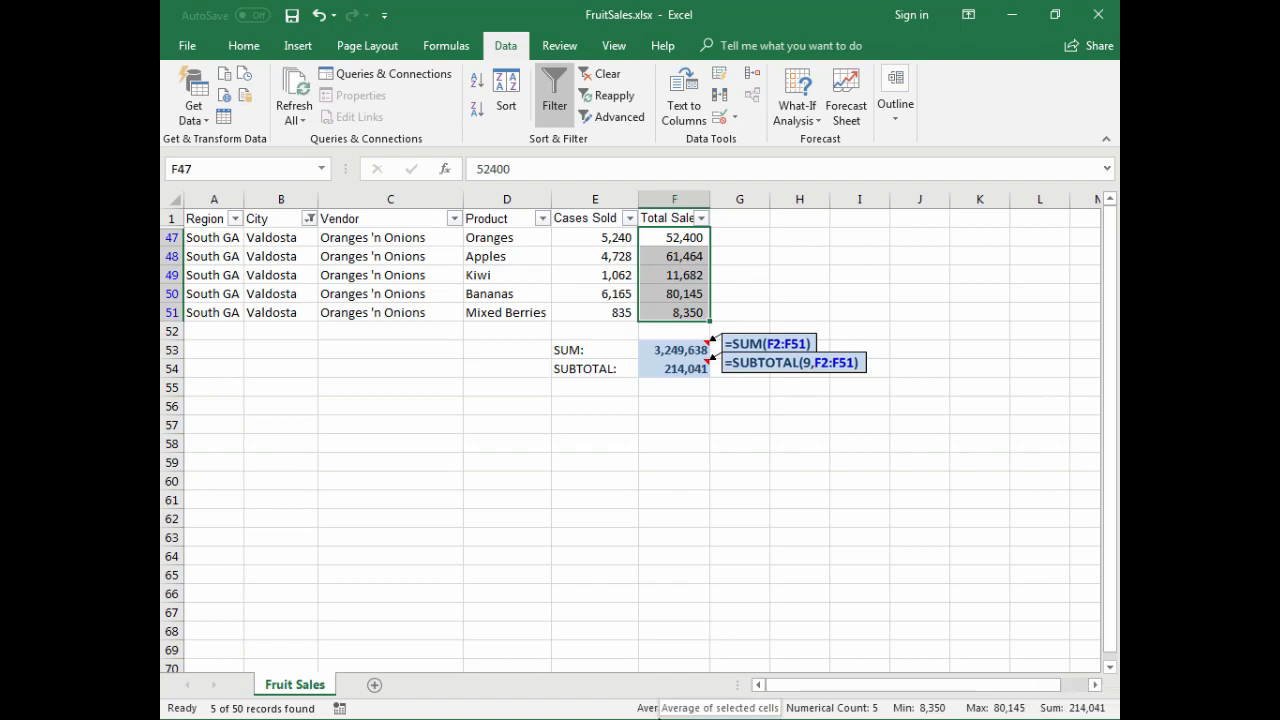
{"action": "left_click_drag", "start_coordinate": [668, 238], "coordinate": [667, 314]}
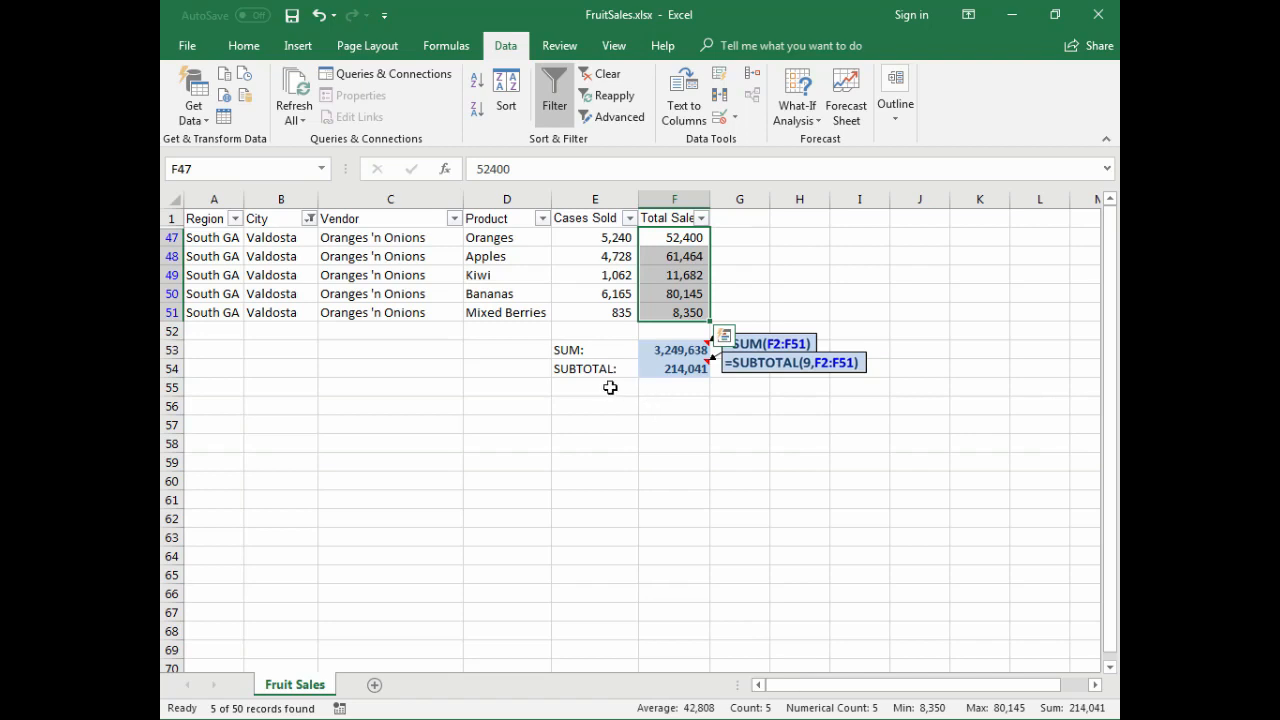
- Enter the label "Count:" in cell E55, below the SUBTOTAL label
{"action": "left_click", "coordinate": [592, 386]}
{"action": "type", "text": "Coun"}
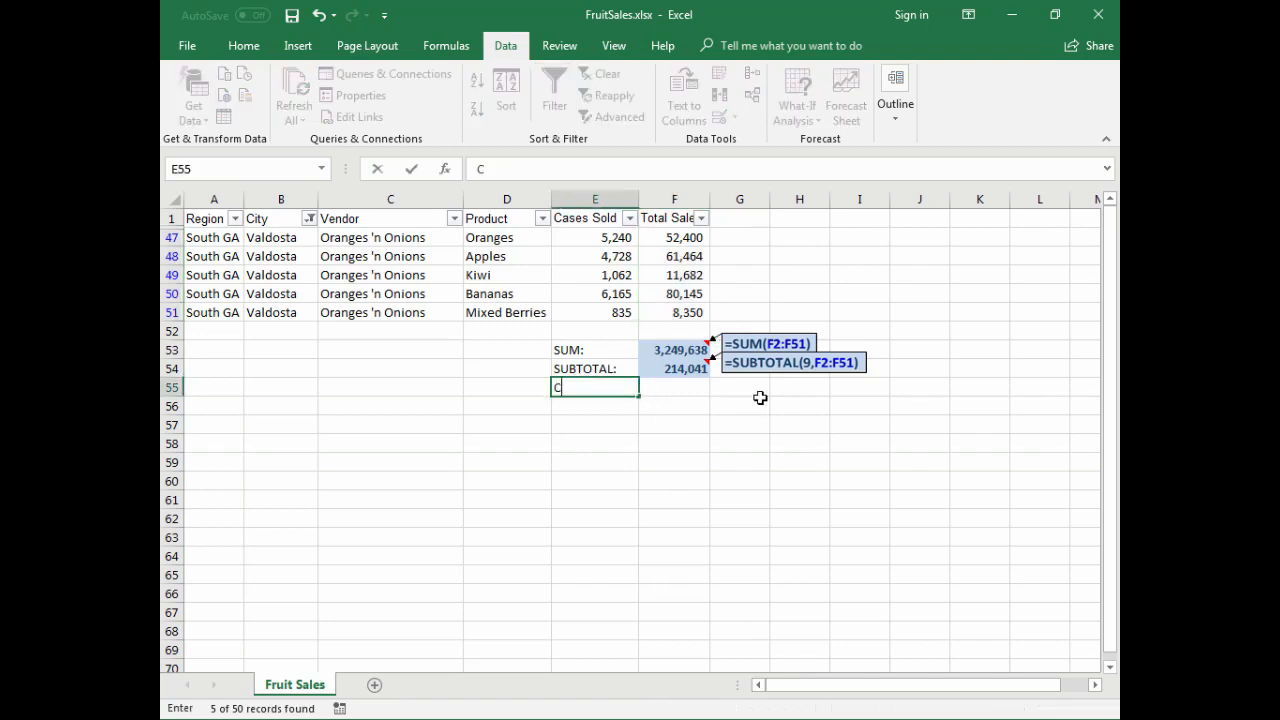
{"action": "key", "text": "Tab"}
- Count the visible sales values in F55 with =SUBTOTAL(2,F2:F51) and add the highlighted formula note to the cell
{"action": "type", "text": "=sbutt"}
{"action": "key", "text": "BackSpace"}
{"action": "key", "text": "BackSpace"}
{"action": "key", "text": "BackSpace"}
{"action": "key", "text": "BackSpace"}
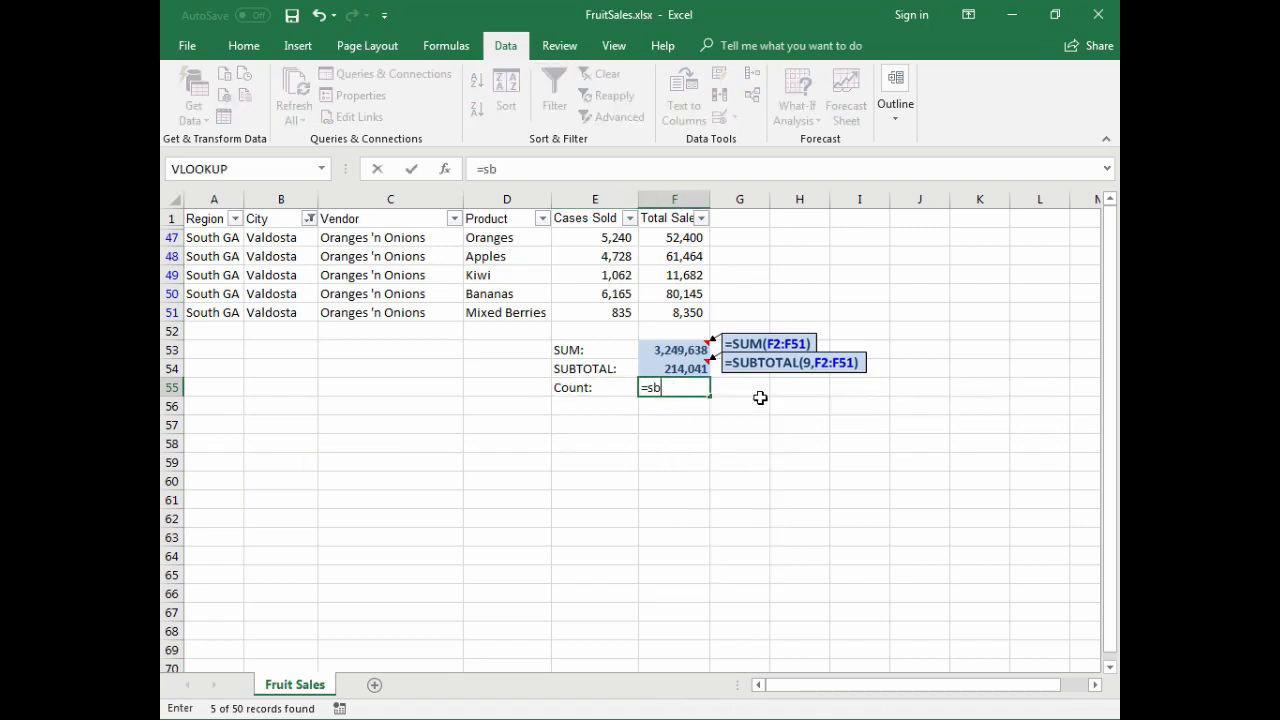
{"action": "type", "text": "ubtotal(2"}
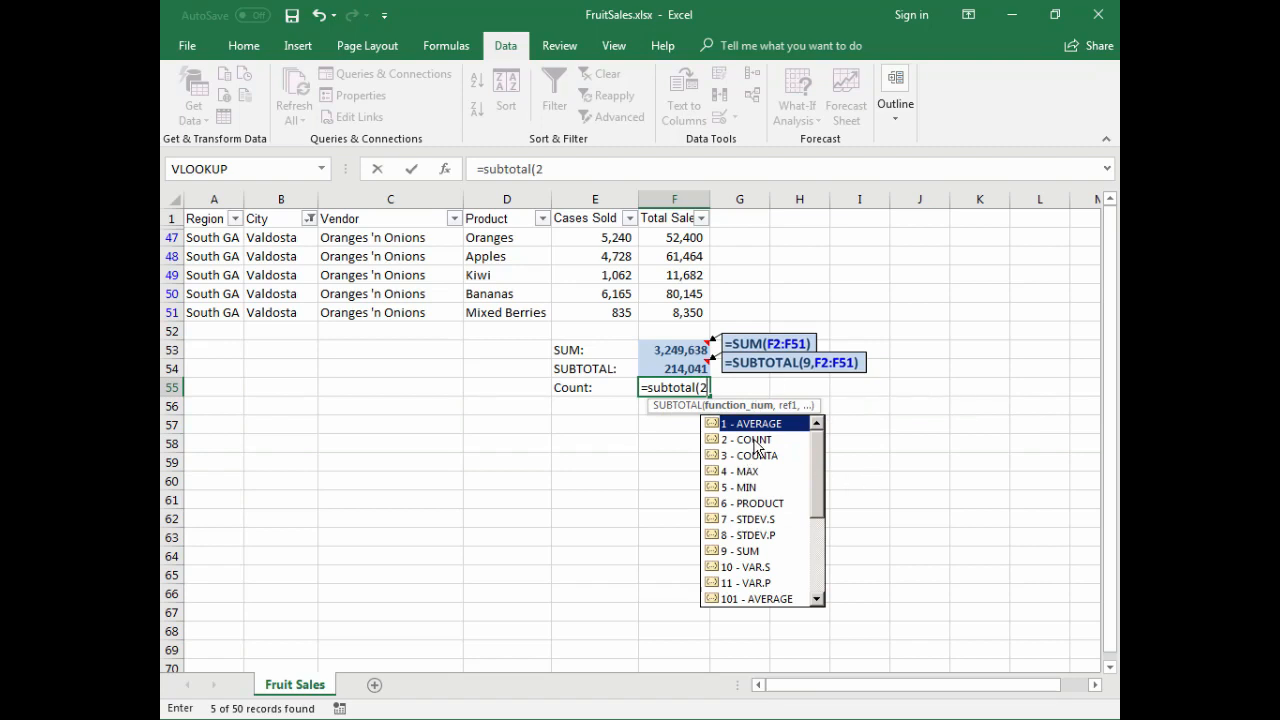
{"action": "left_click", "coordinate": [756, 443]}
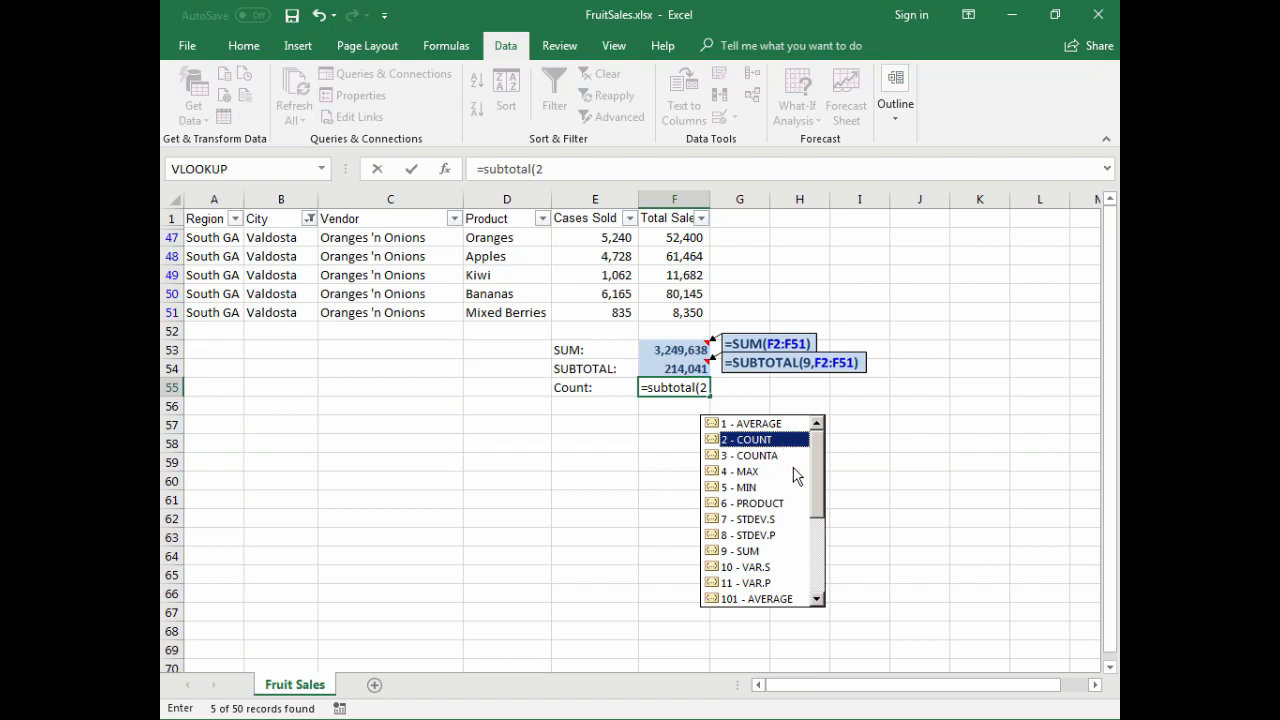
{"action": "type", "text": ",f2"}
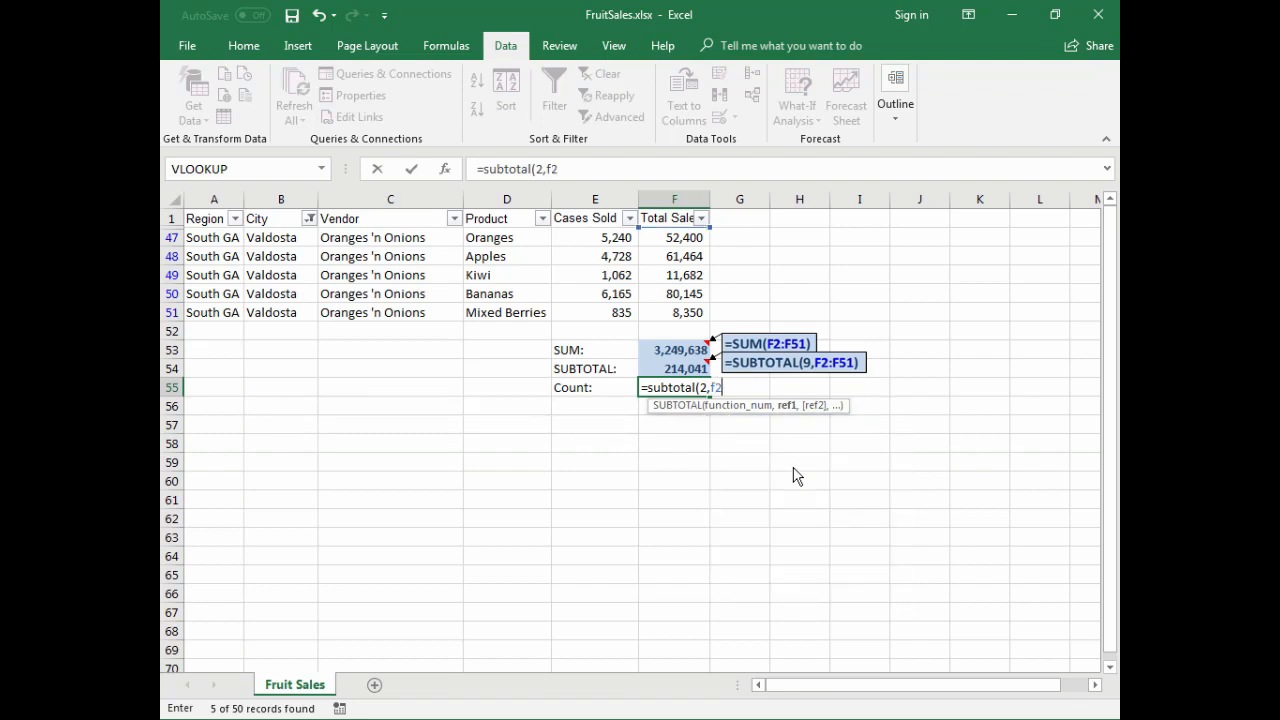
{"action": "type", "text": ":f51)"}
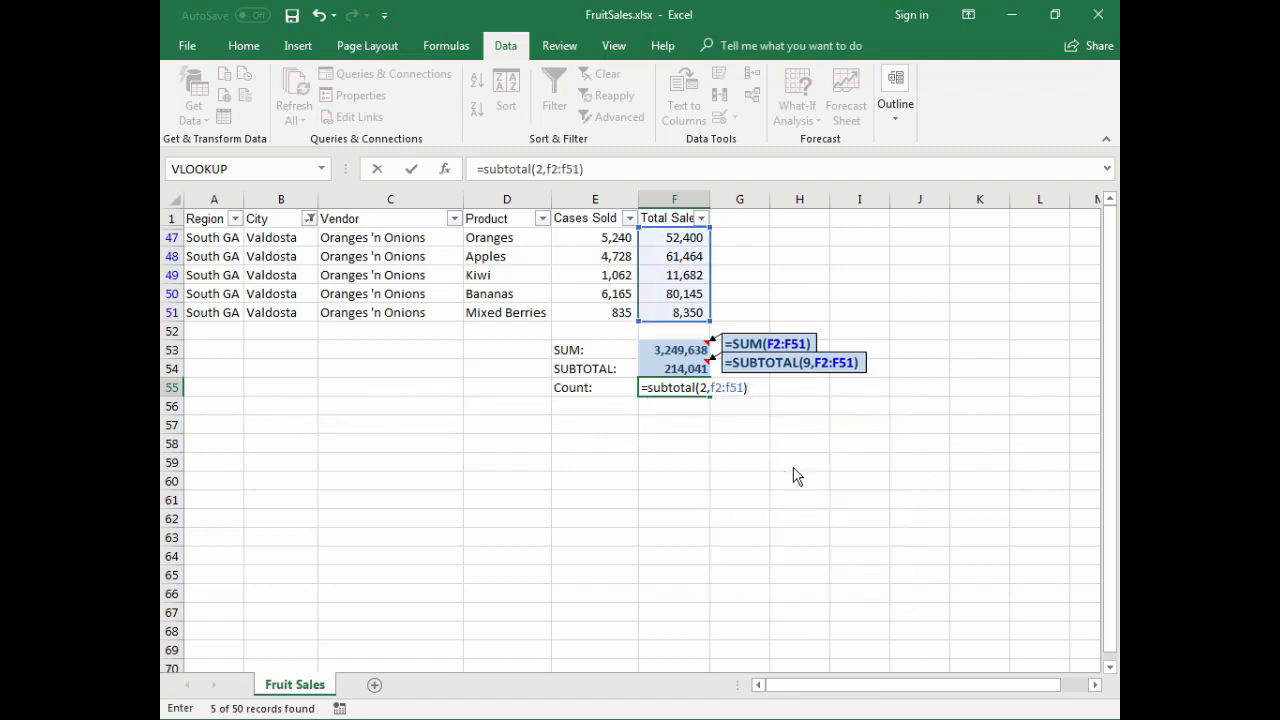
{"action": "key", "text": "Return"}
{"action": "key", "text": "Up"}
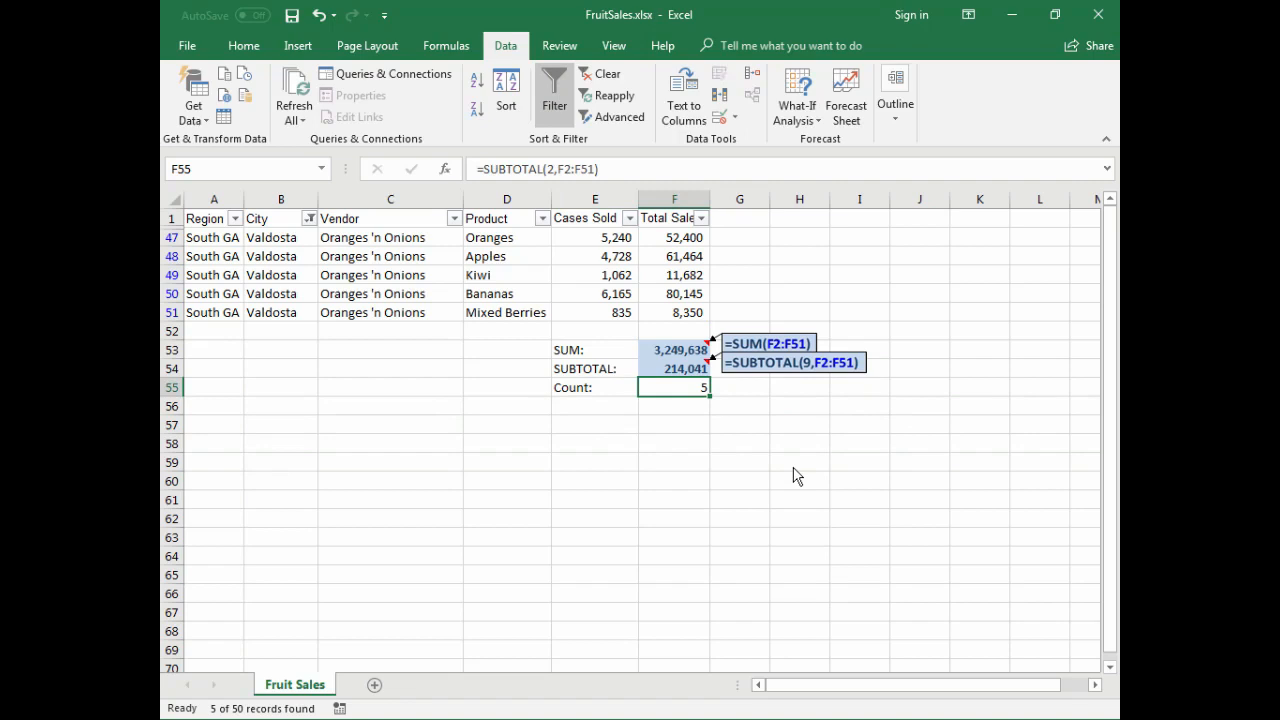
{"action": "key", "text": "ctrl+shift+f"}
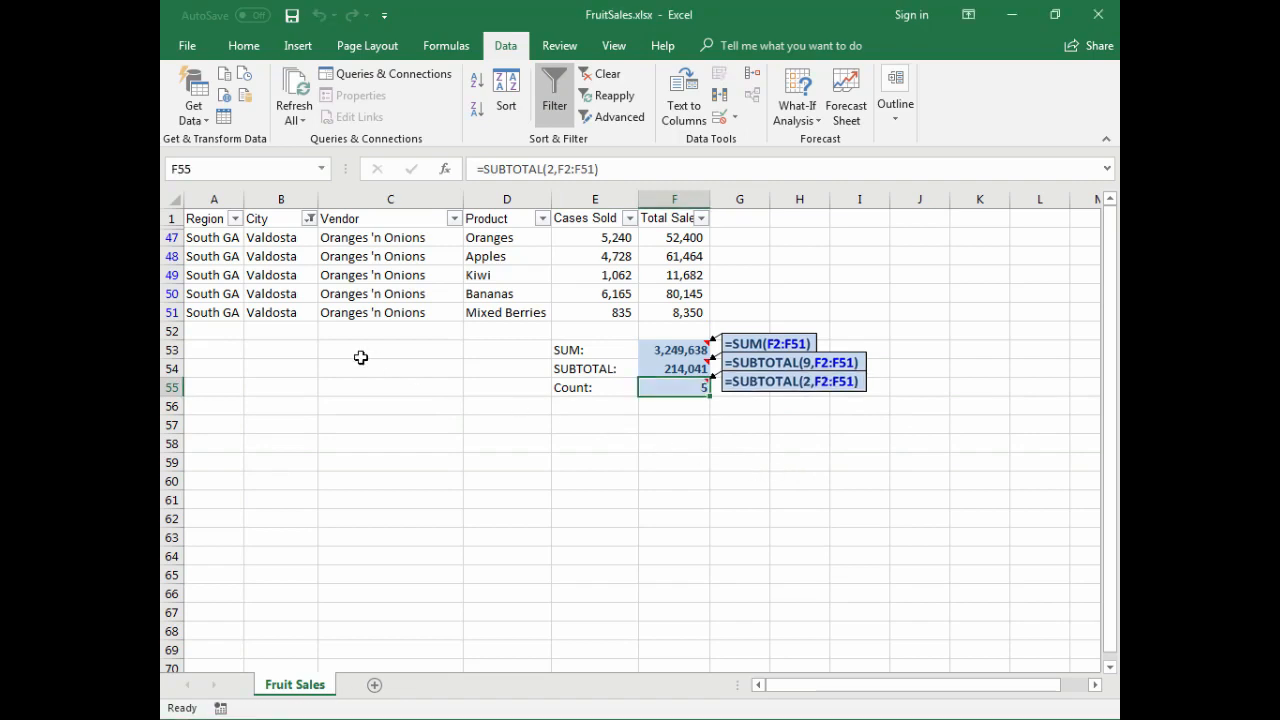
- Enter a second "Count:" label in cell E56
{"action": "left_click", "coordinate": [598, 409]}
{"action": "type", "text": "Co"}
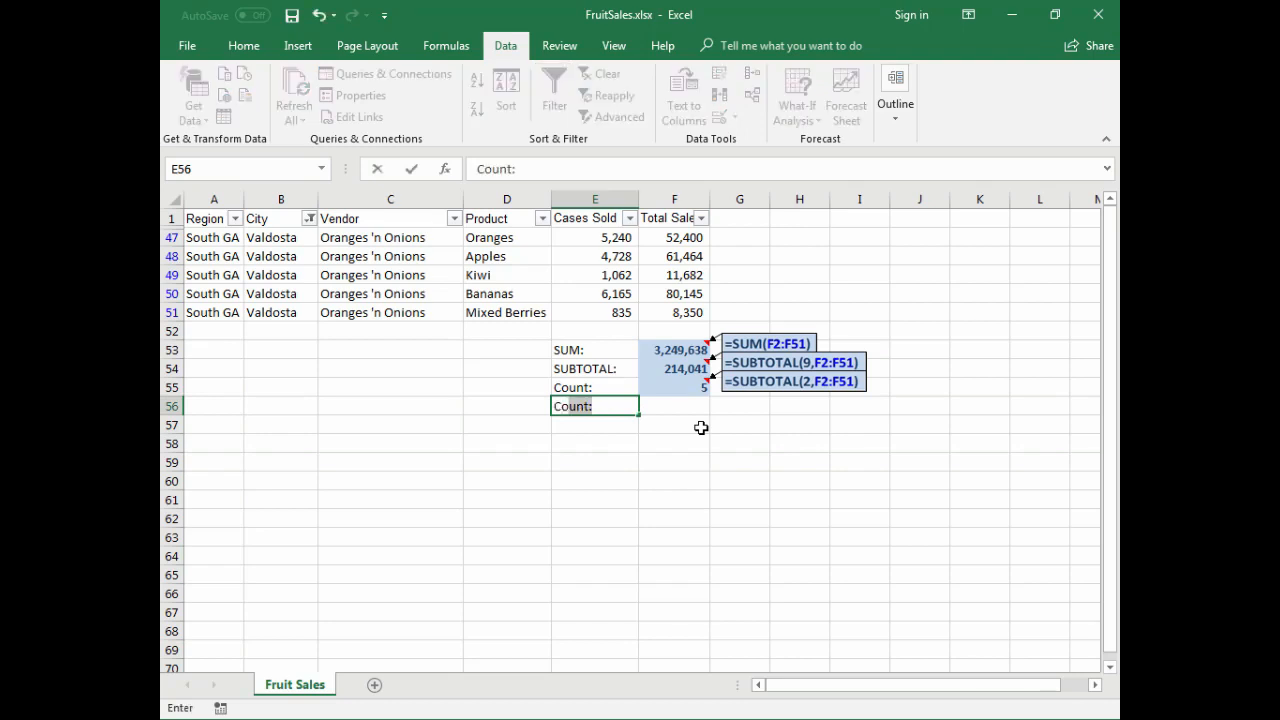
{"action": "type", "text": "unt:"}
{"action": "key", "text": "Tab"}
- Enter =SUBTOTAL(2,D2:F51) in F56 to count numeric values across the Product, Cases Sold and Total Sales columns
{"action": "type", "text": "=sub"}
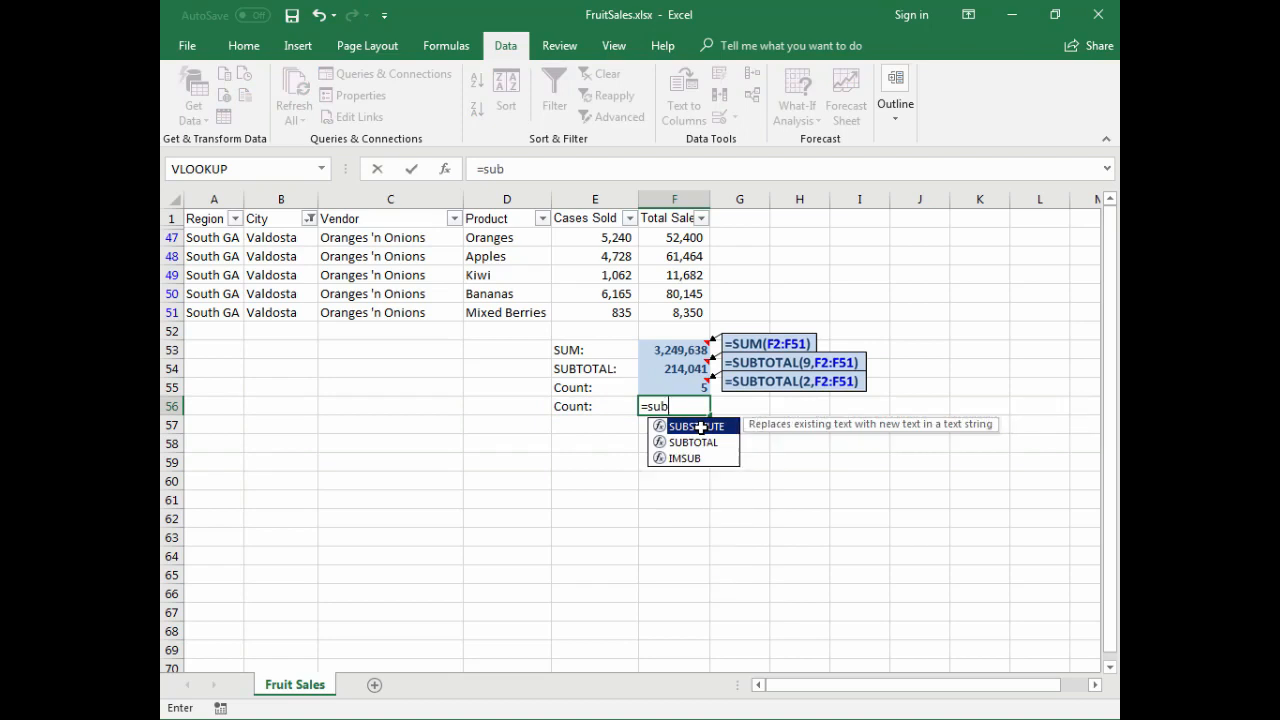
{"action": "type", "text": "total(2,D"}
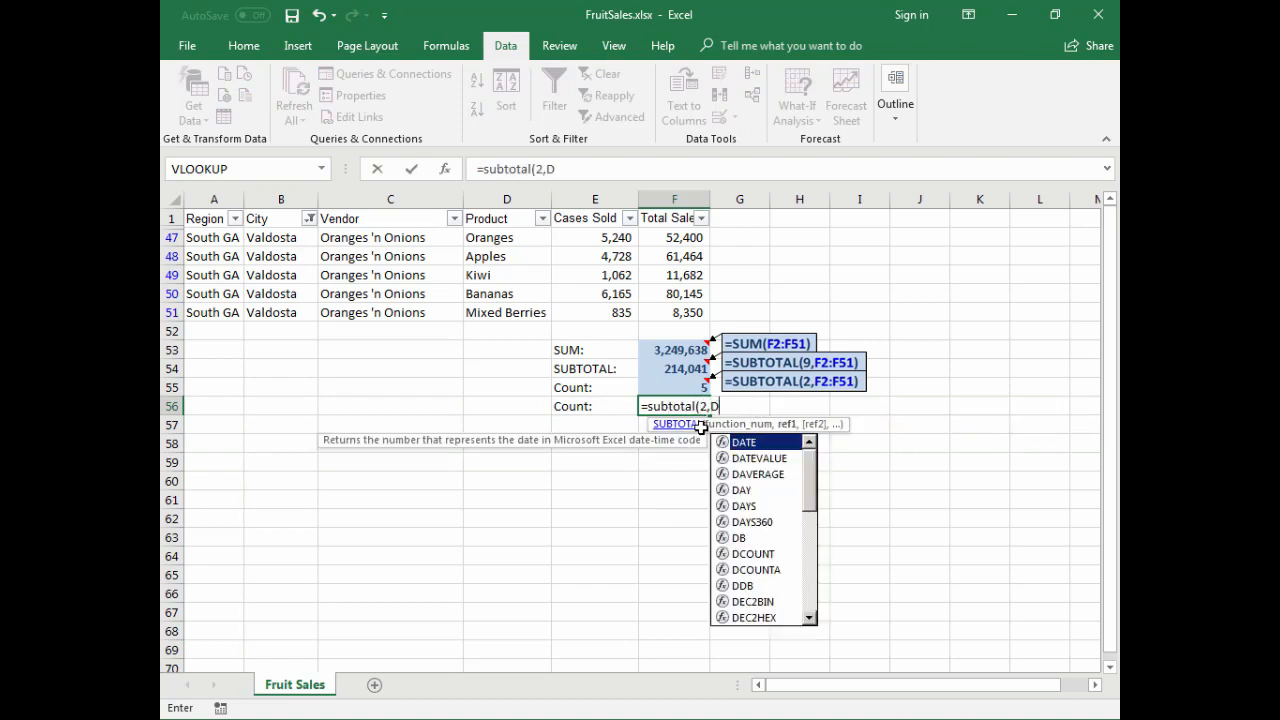
{"action": "type", "text": "2:F51)"}
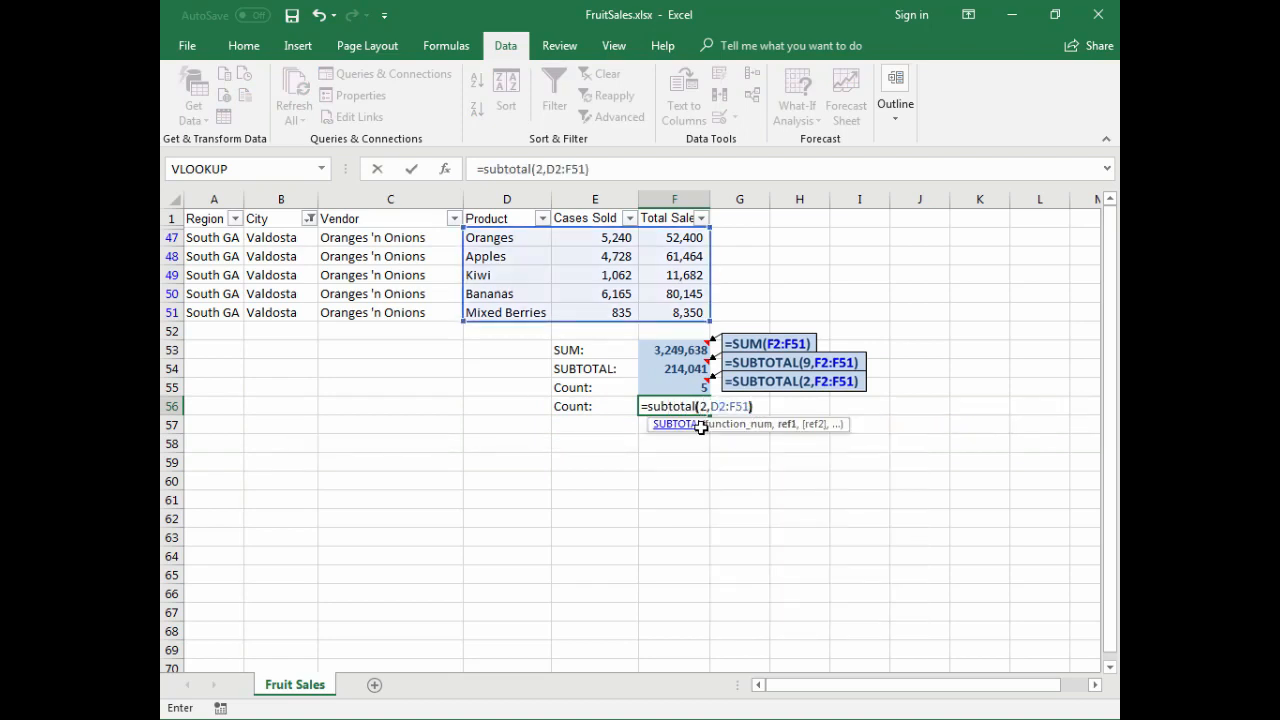
{"action": "key", "text": "Return"}
{"action": "key", "text": "Up"}
{"action": "key", "text": "Right"}
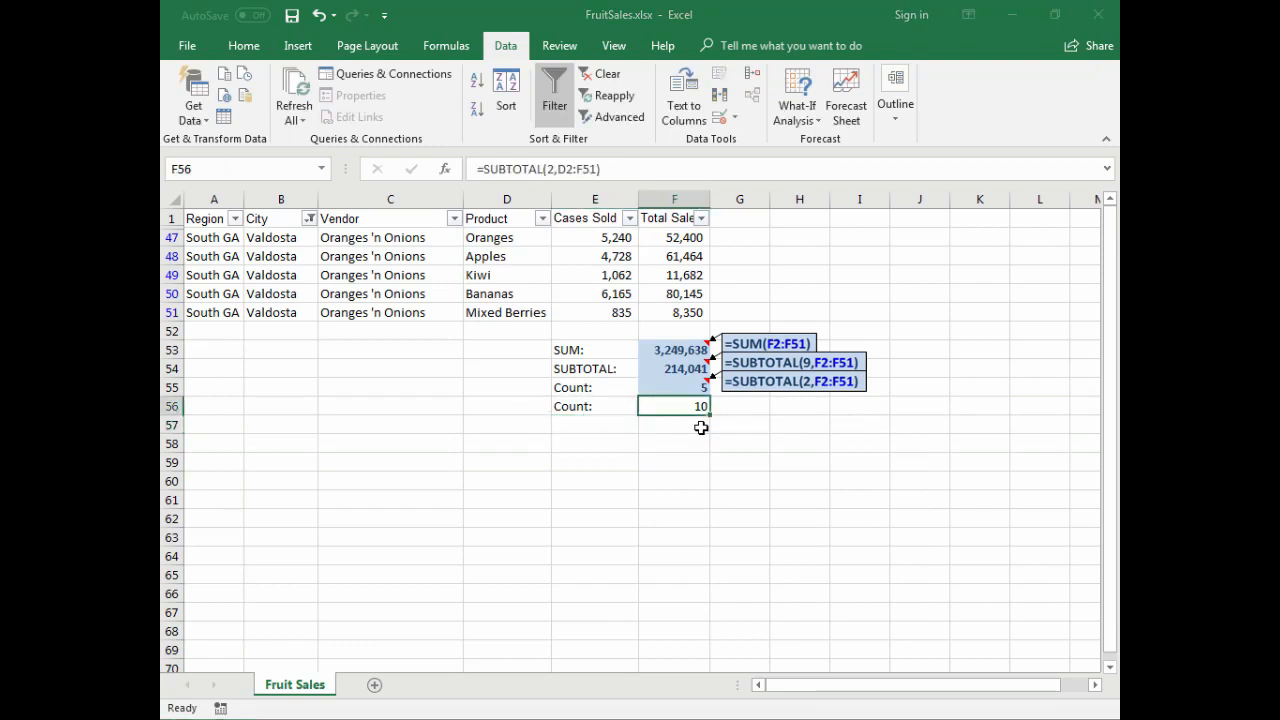
- Add the highlighted formula note to F56, change its formula to =SUBTOTAL(3,D2:F51), and select the visible Total Sales values for comparison
{"action": "key", "text": "ctrl+shift+c"}
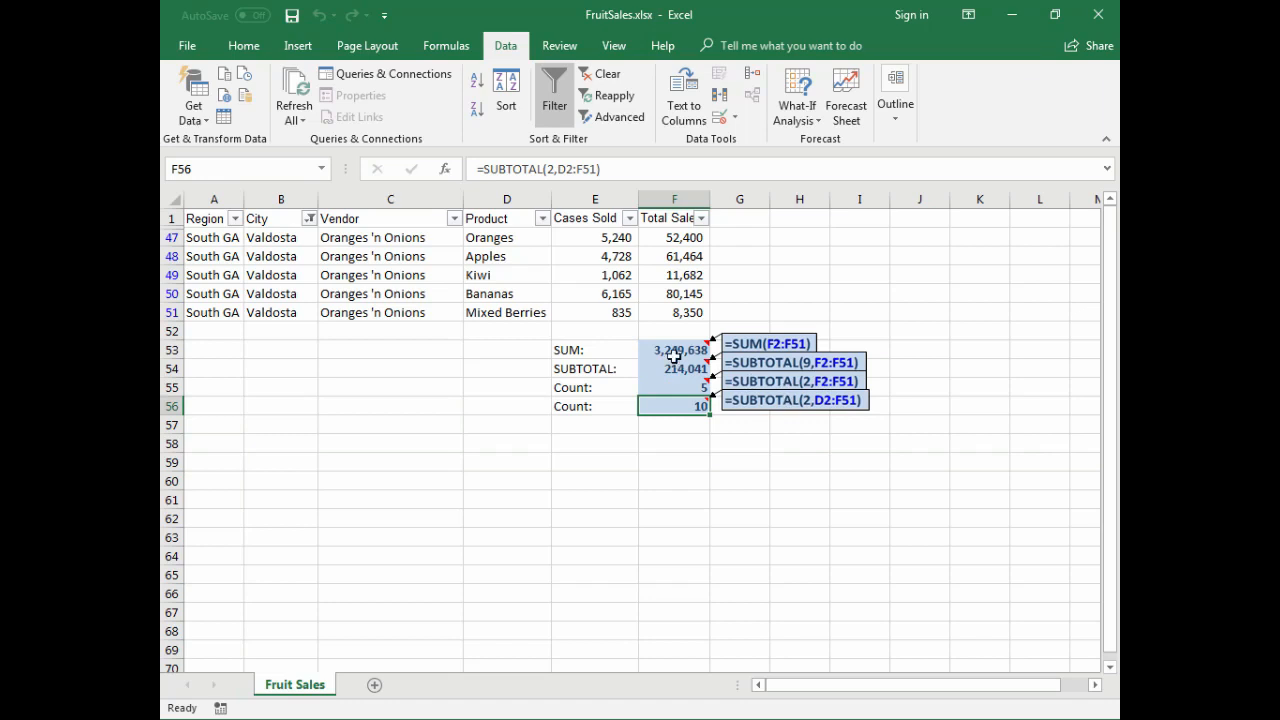
{"action": "double_click", "coordinate": [684, 416]}
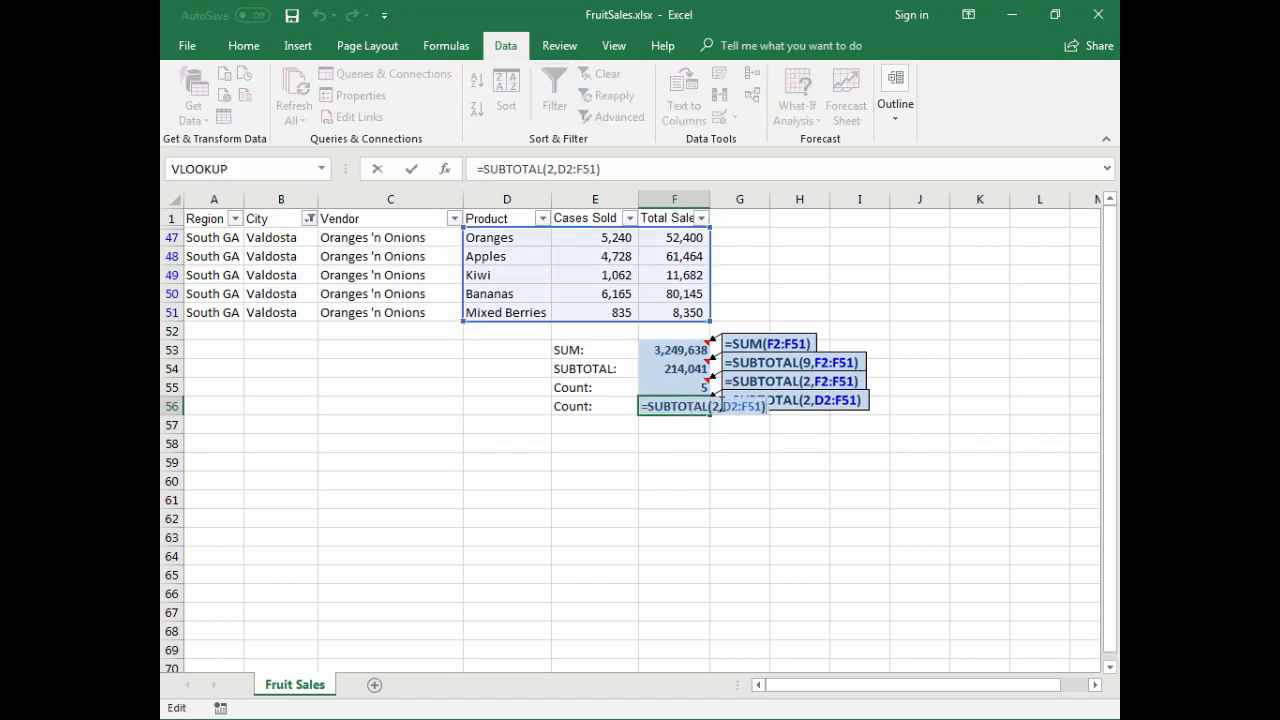
{"action": "key", "text": "BackSpace"}
{"action": "type", "text": "3"}
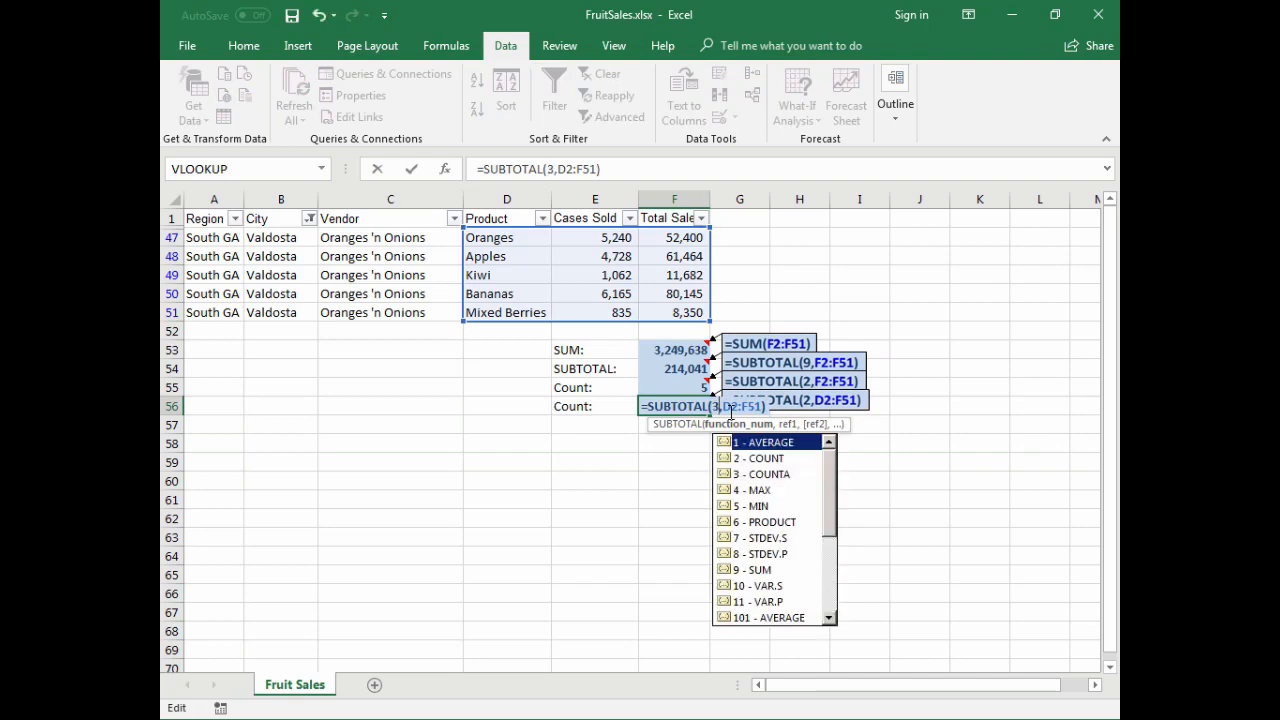
{"action": "key", "text": "ctrl+Return"}
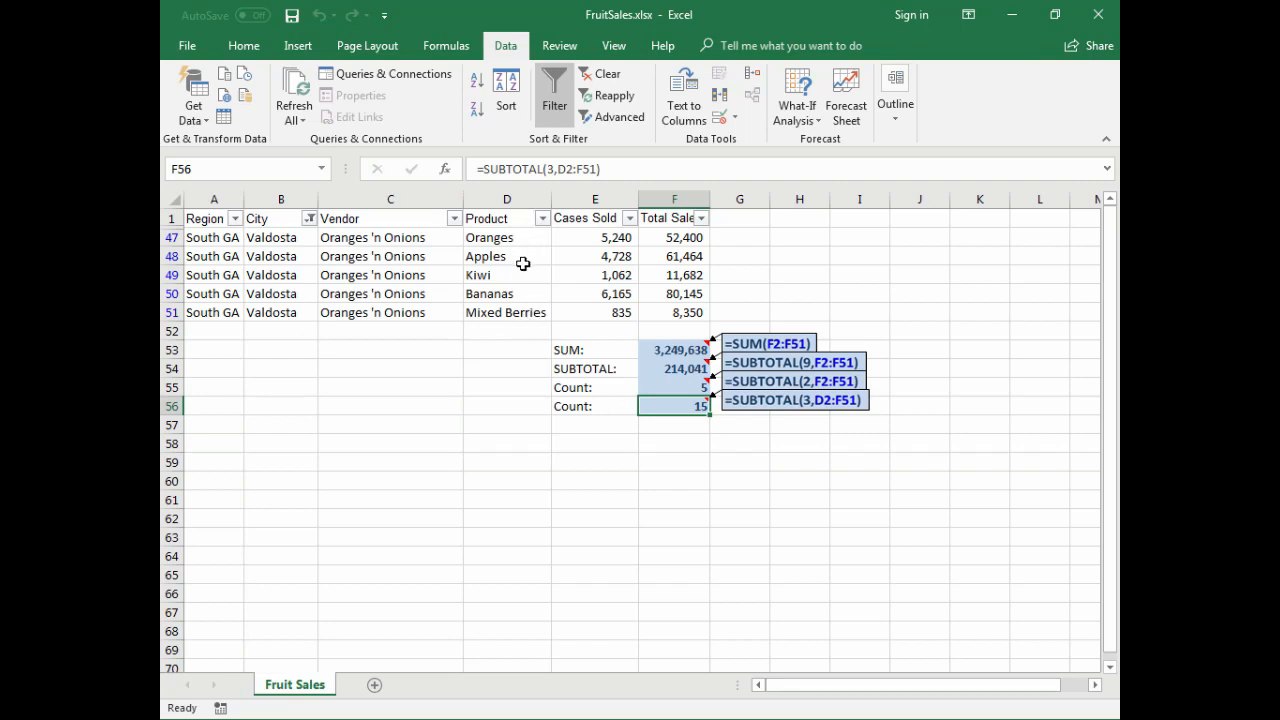
{"action": "left_click_drag", "start_coordinate": [690, 240], "coordinate": [688, 312]}
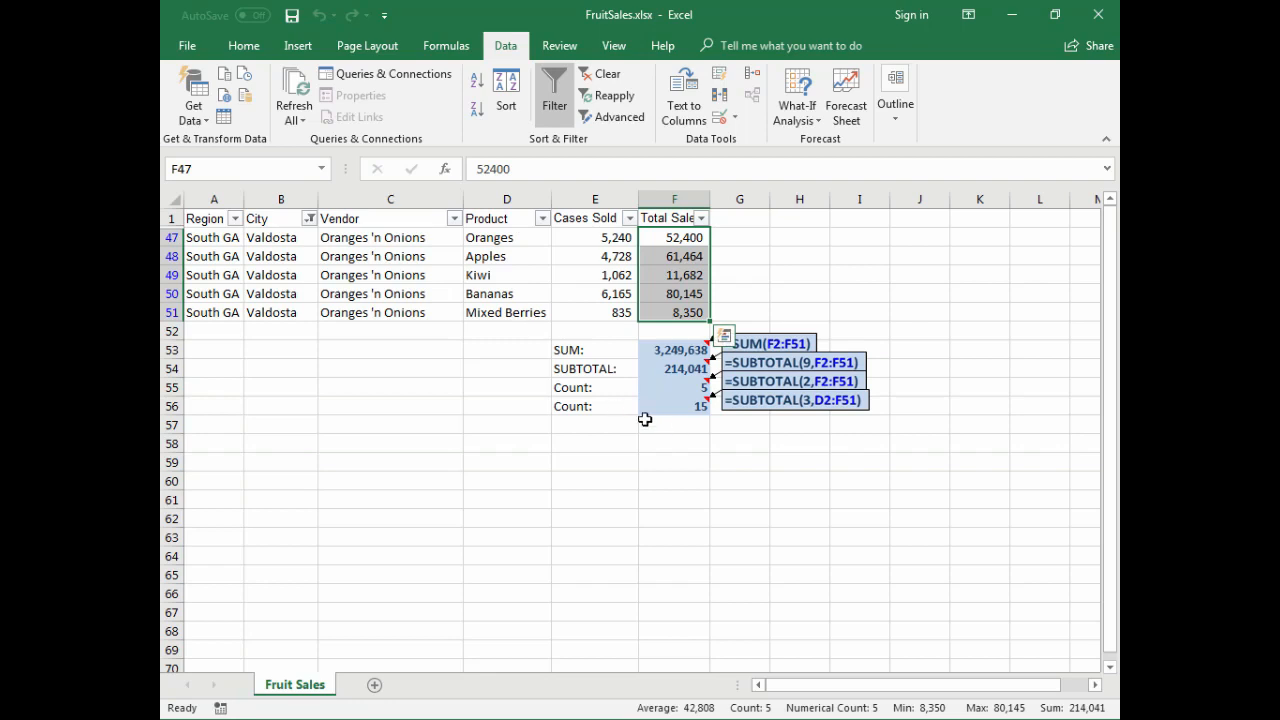
- Clear all contents, formatting and notes from the second count row, E56:F56
{"action": "left_click_drag", "start_coordinate": [606, 410], "coordinate": [701, 410]}
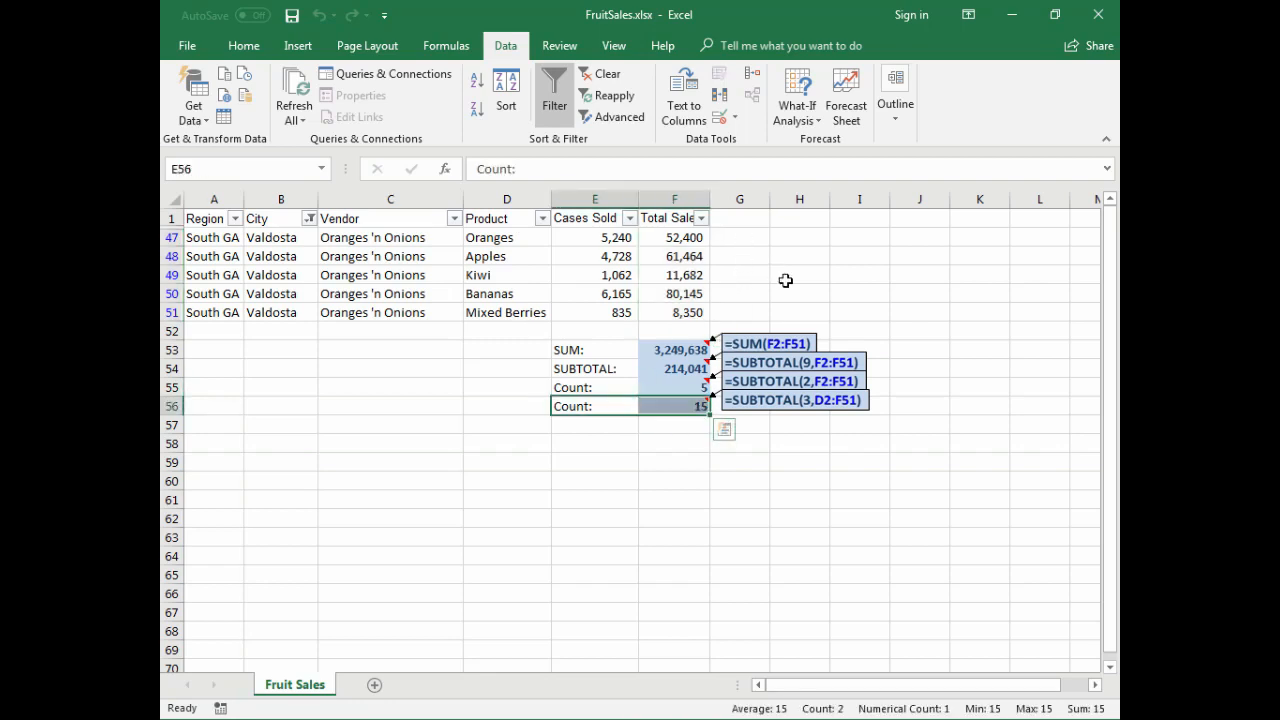
{"action": "left_click", "coordinate": [243, 46]}
{"action": "left_click", "coordinate": [978, 117]}
{"action": "left_click", "coordinate": [985, 141]}
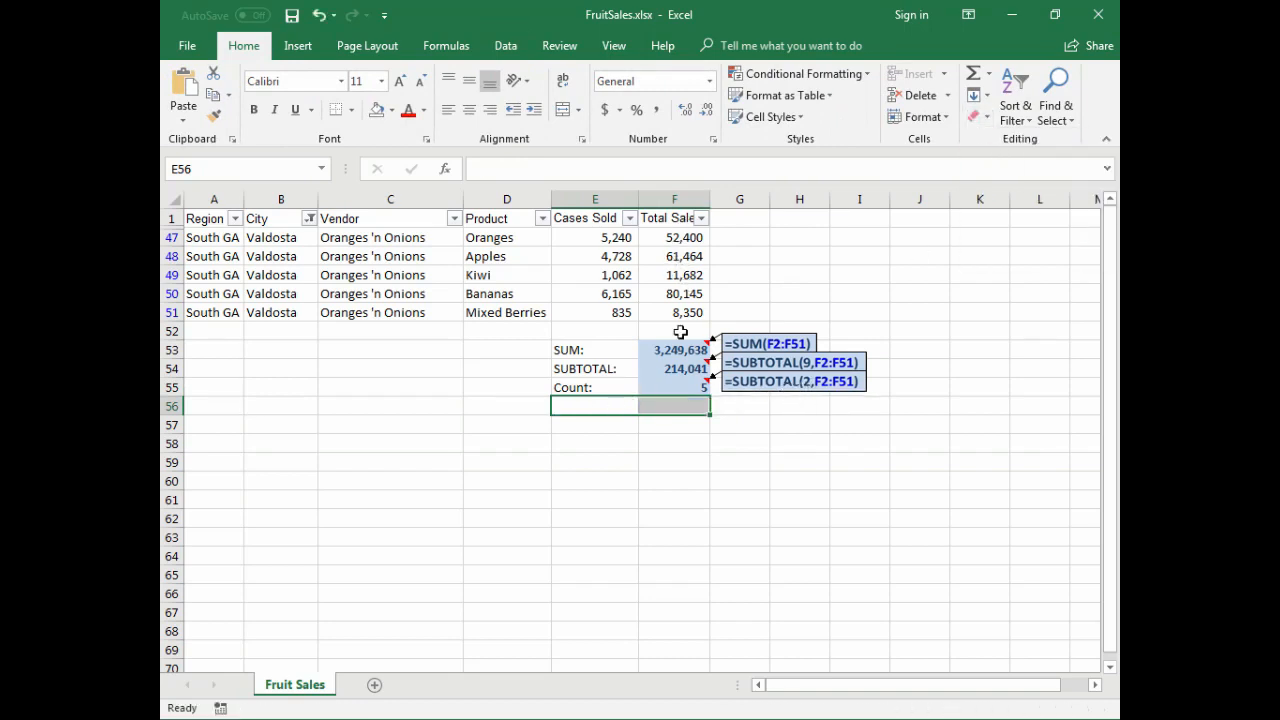
- Enter the label "Averge" in cell E56, below the Count label
{"action": "left_click", "coordinate": [585, 406]}
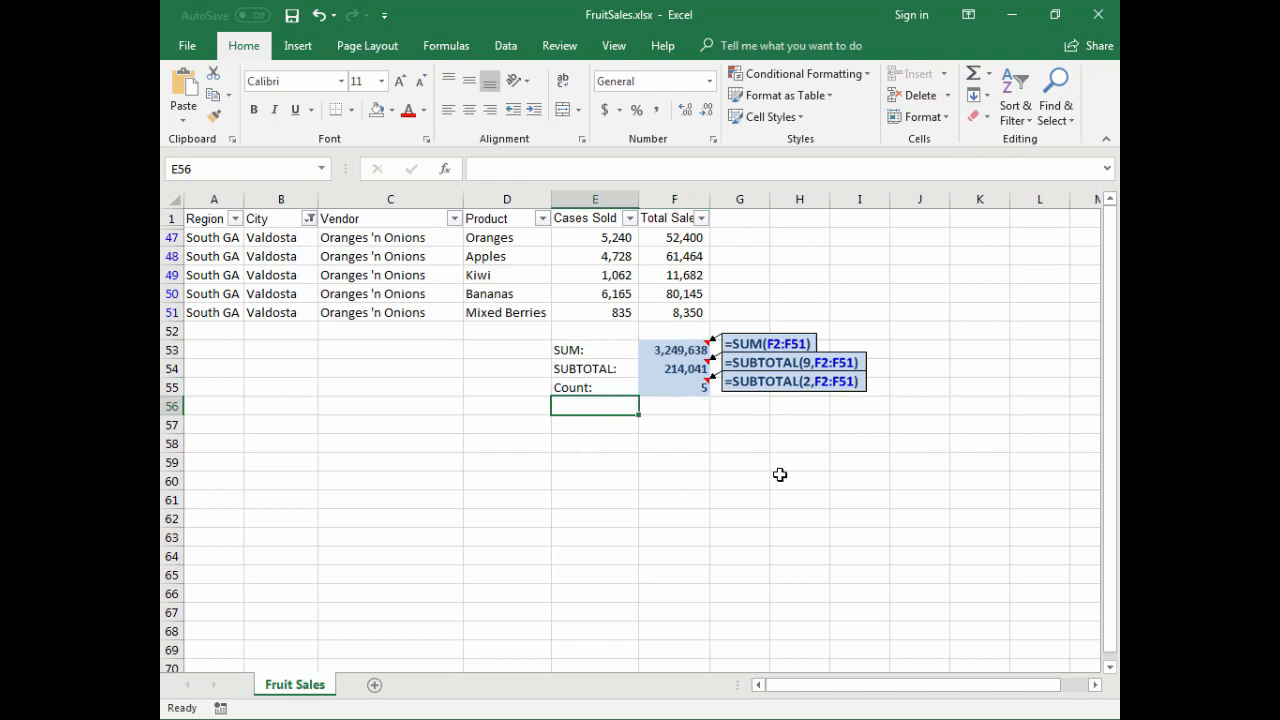
{"action": "type", "text": "Averge"}
{"action": "key", "text": "Tab"}
- Average the visible sales values in F56 with =SUBTOTAL(1,F2:F51) and add the highlighted formula note to the cell
{"action": "type", "text": "="}
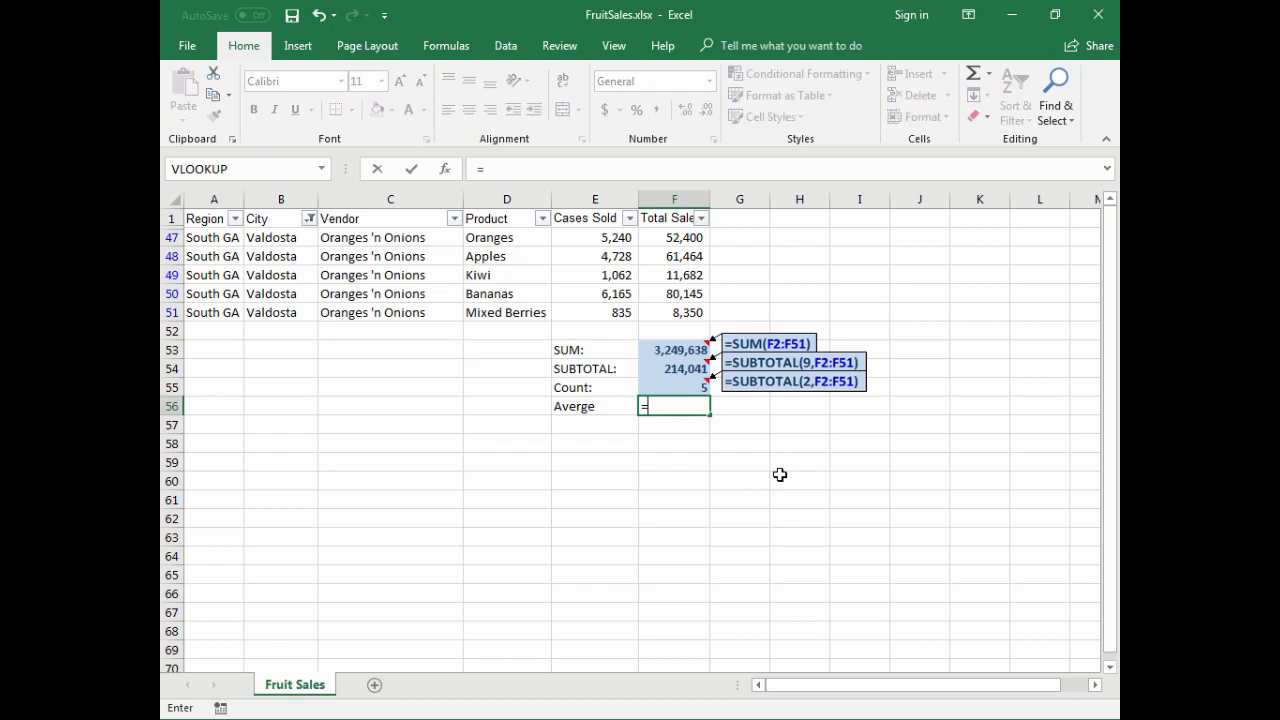
{"action": "type", "text": "suboit"}
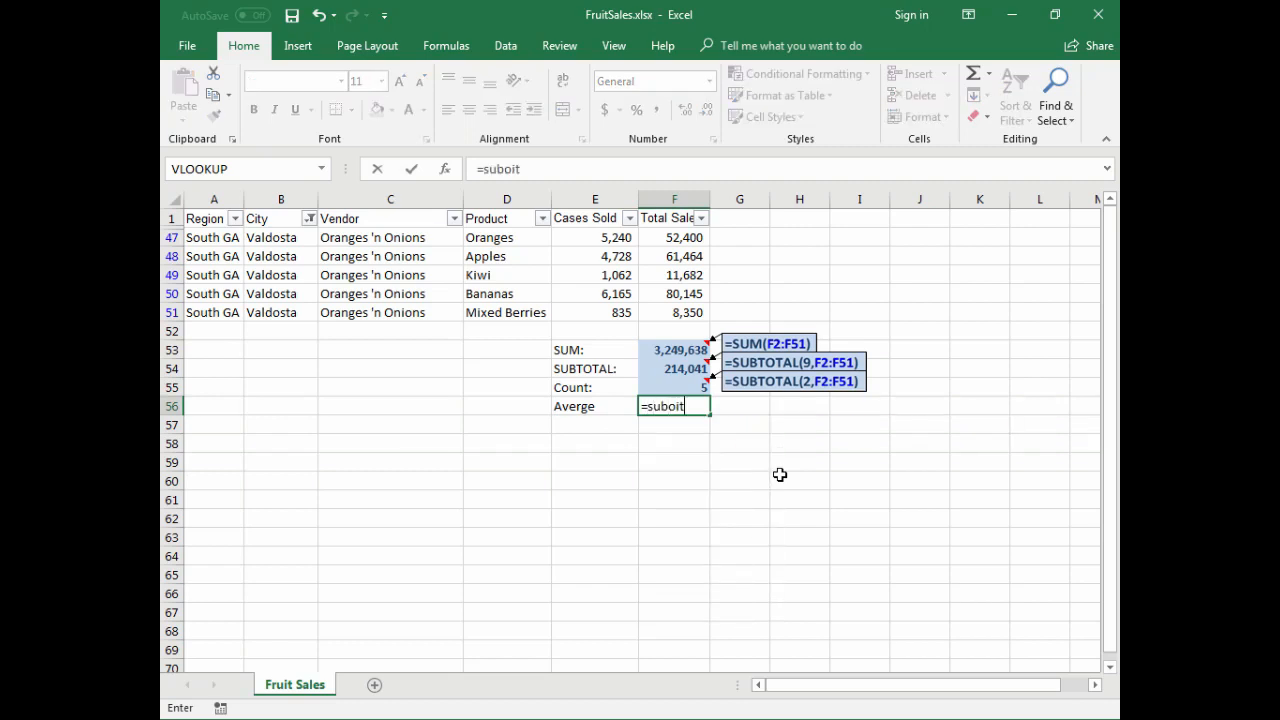
{"action": "key", "text": "BackSpace"}
{"action": "type", "text": "total("}
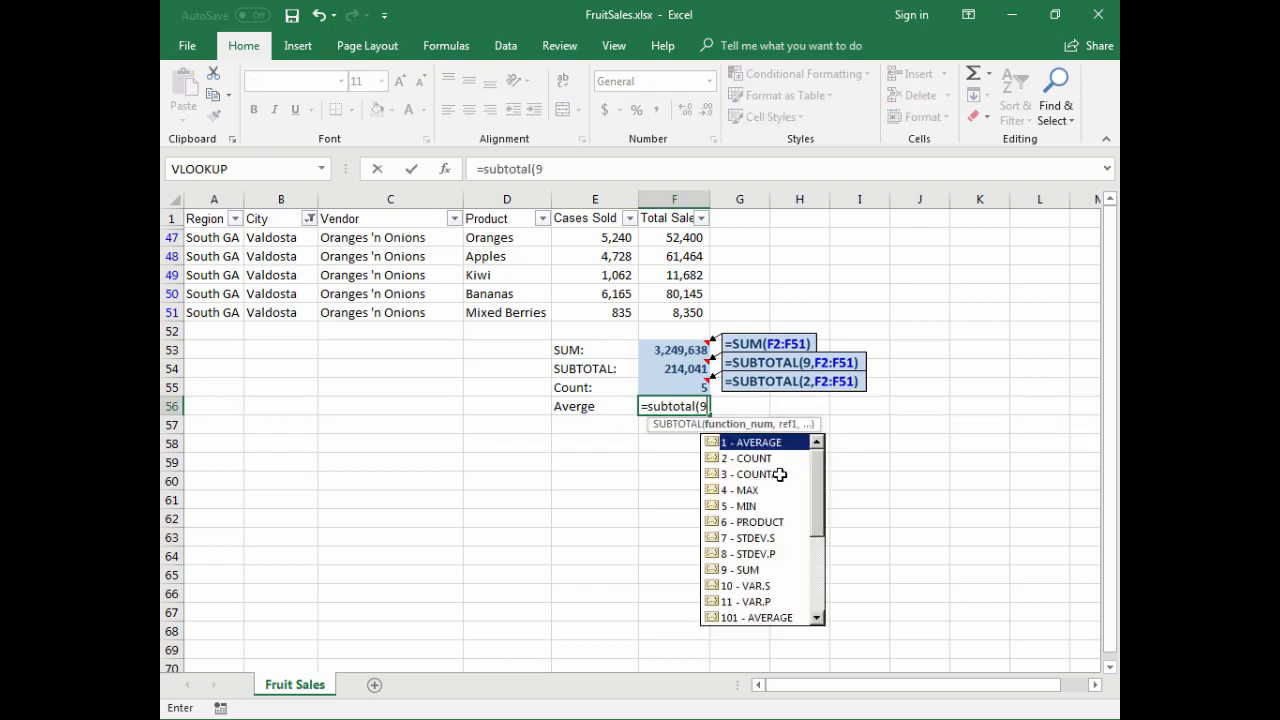
{"action": "type", "text": "1,"}
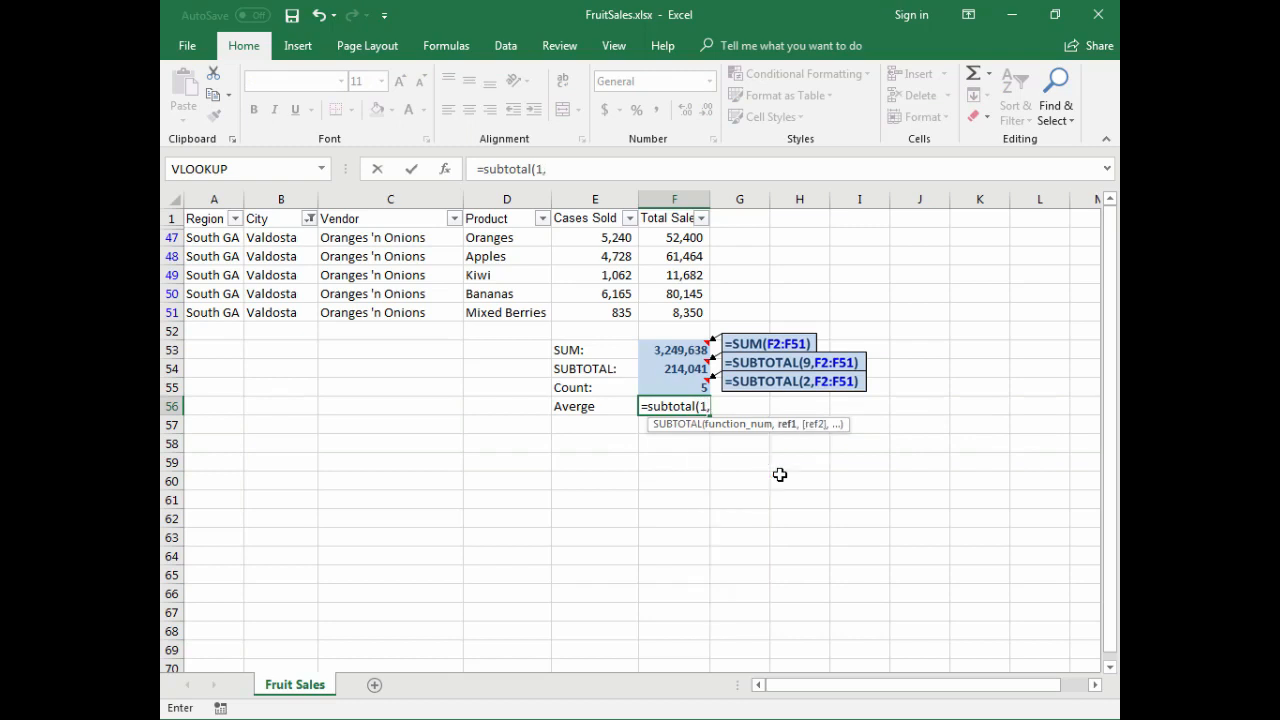
{"action": "type", "text": "F2:f51"}
{"action": "key", "text": "Return"}
{"action": "key", "text": "Up"}
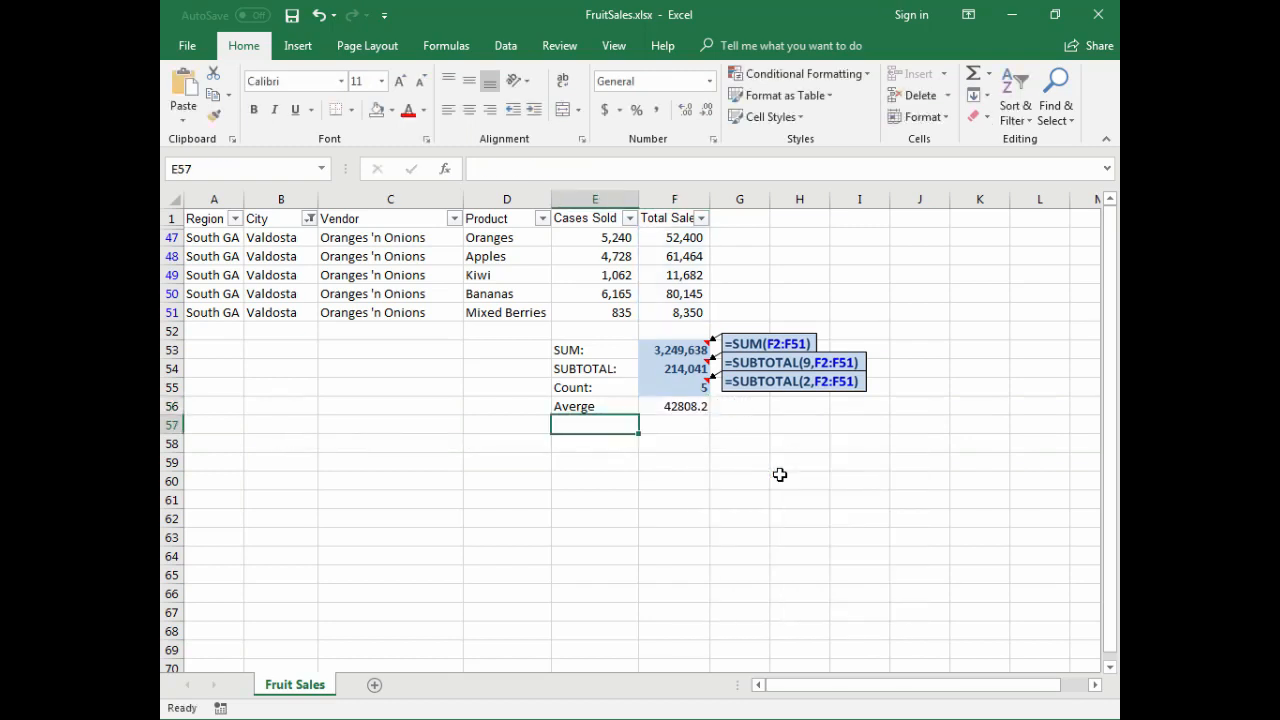
{"action": "key", "text": "Right"}
{"action": "key", "text": "ctrl+shift+c"}
- Correct the label in E56 to "Average" and enter a second "Average" label in E57
{"action": "left_click", "coordinate": [619, 425]}
{"action": "key", "text": "Up"}
{"action": "key", "text": "F2"}
{"action": "type", "text": "a"}
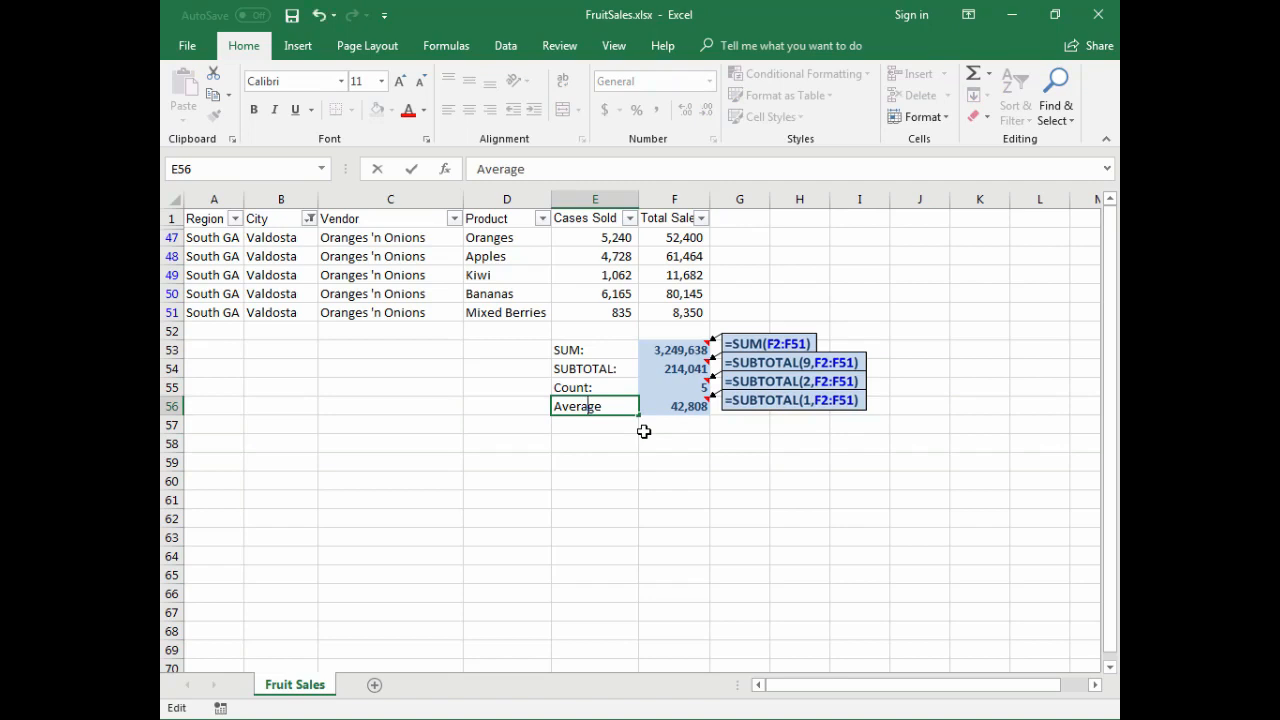
{"action": "key", "text": "Return"}
{"action": "type", "text": "Av"}
{"action": "key", "text": "Return"}
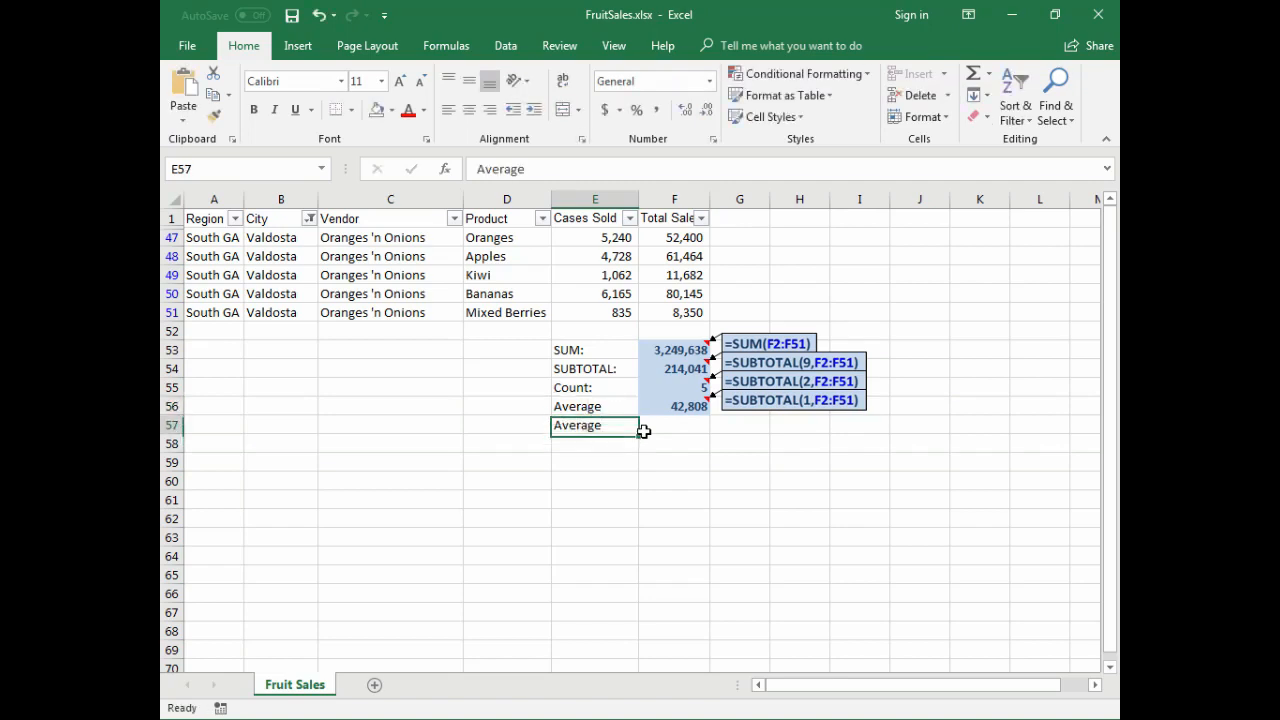
- Average all sales values in F57 with =AVERAGE(F2:F51) and add the highlighted formula note to the cell
{"action": "left_click", "coordinate": [643, 430]}
{"action": "type", "text": "=average(F"}
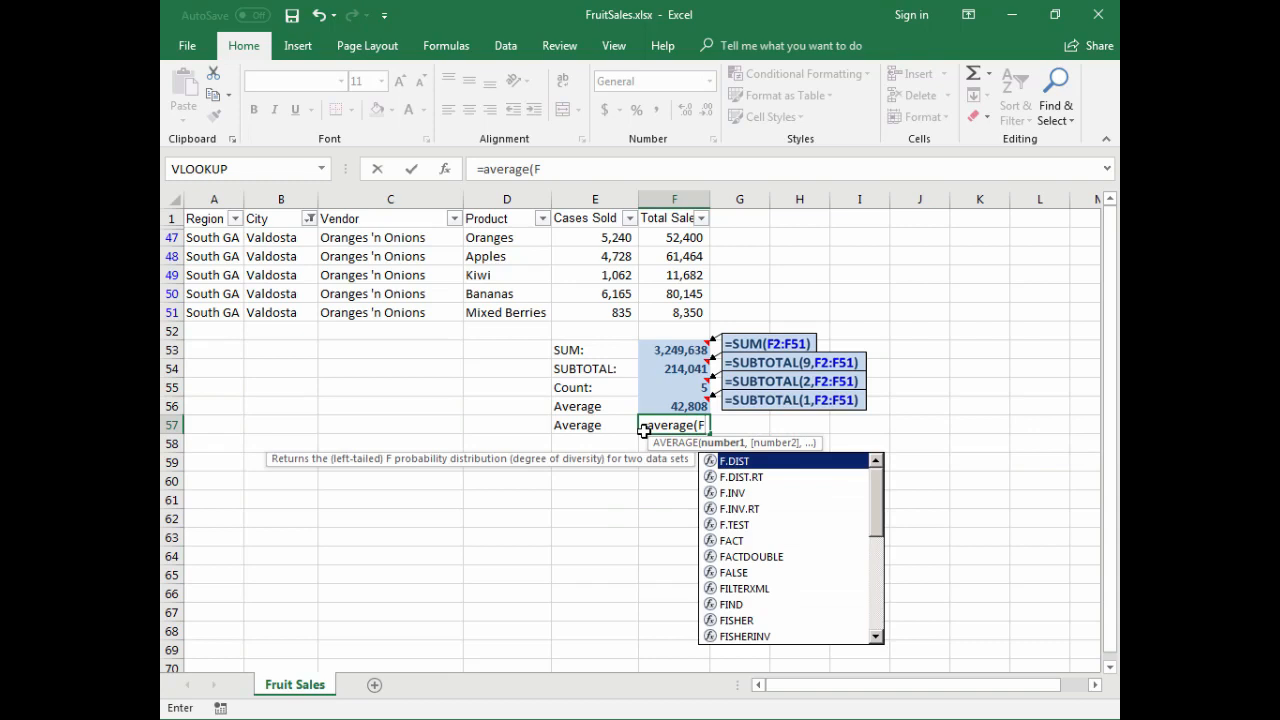
{"action": "key", "text": "BackSpace"}
{"action": "type", "text": "D1"}
{"action": "key", "text": "BackSpace"}
{"action": "type", "text": "2:"}
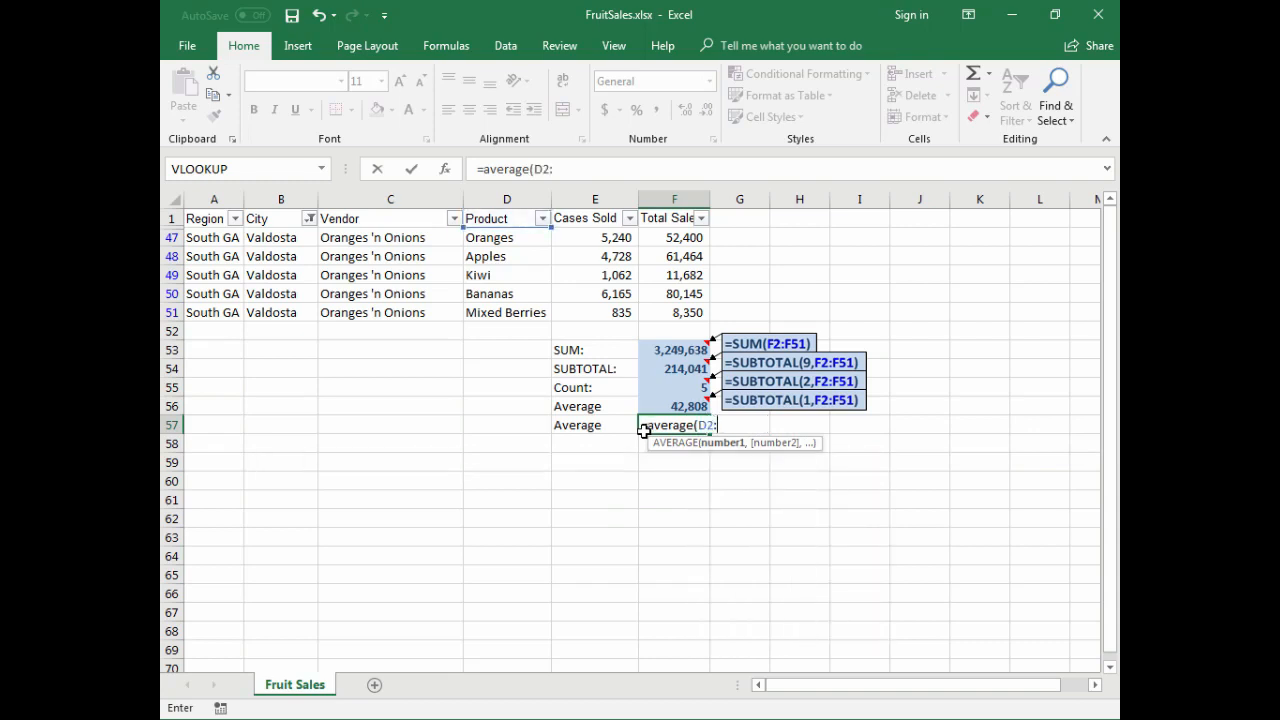
{"action": "key", "text": "BackSpace"}
{"action": "key", "text": "BackSpace"}
{"action": "key", "text": "BackSpace"}
{"action": "type", "text": "F2:f"}
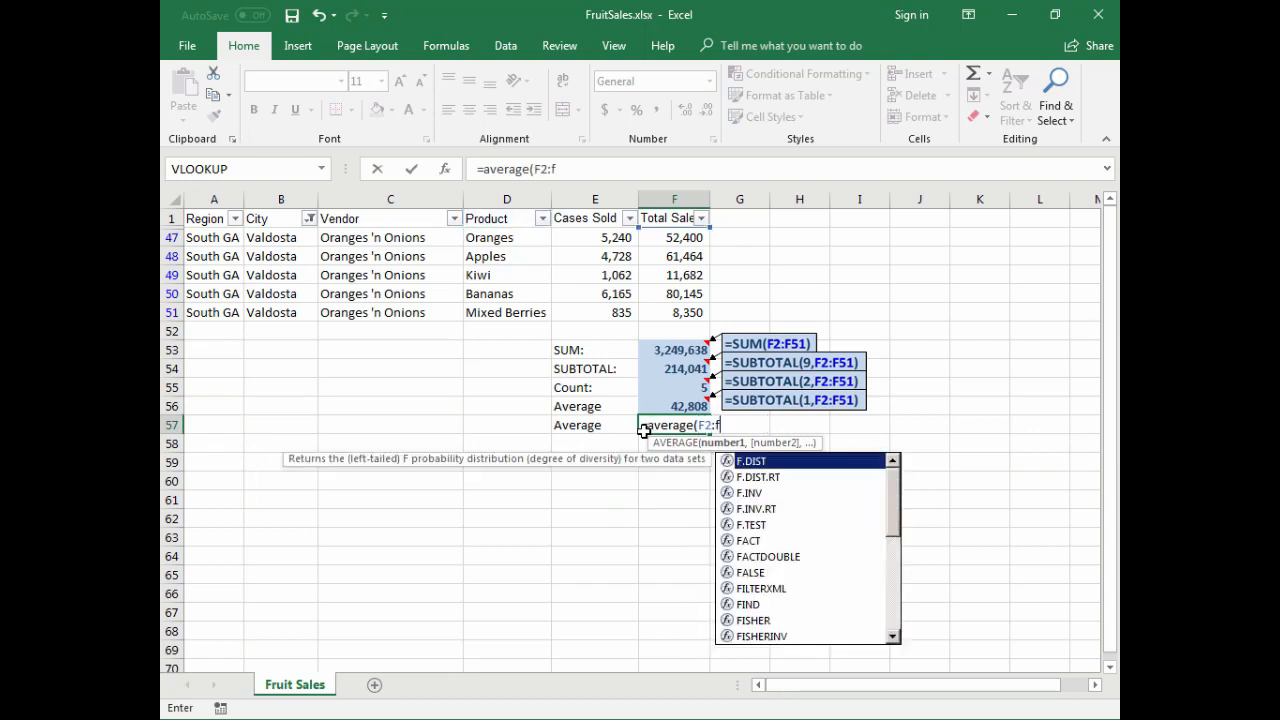
{"action": "type", "text": "21)"}
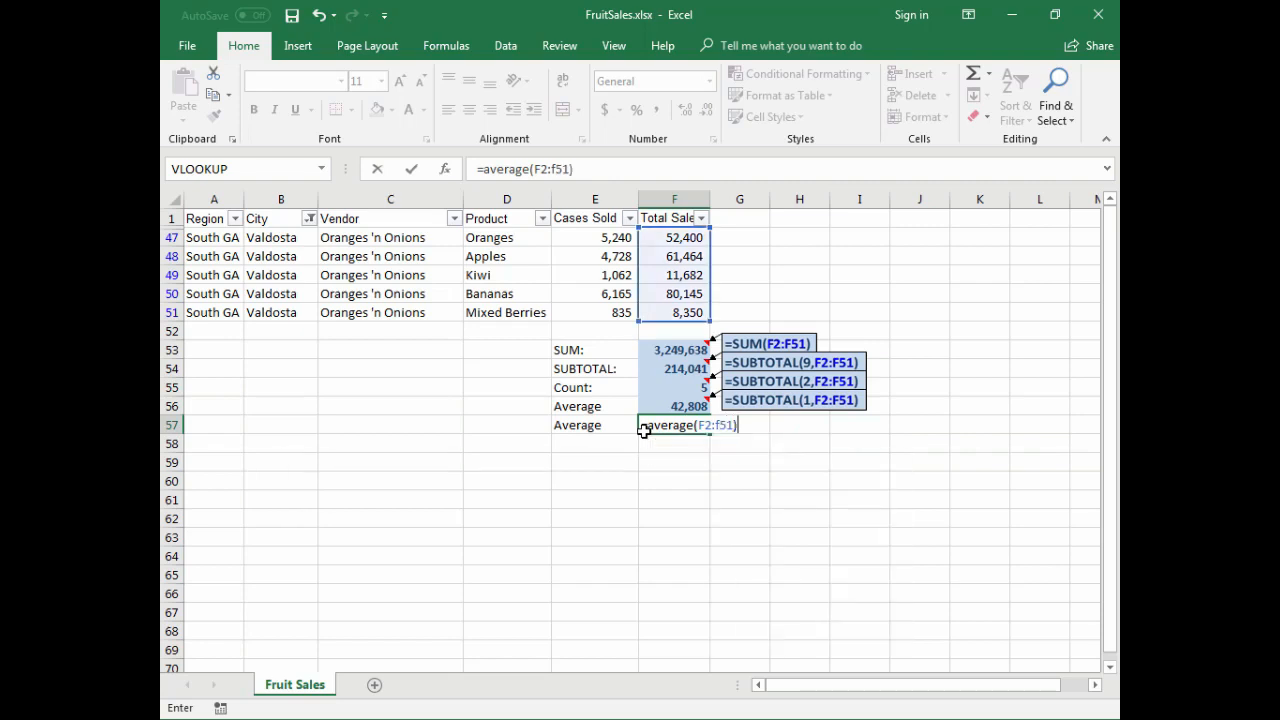
{"action": "key", "text": "Return"}
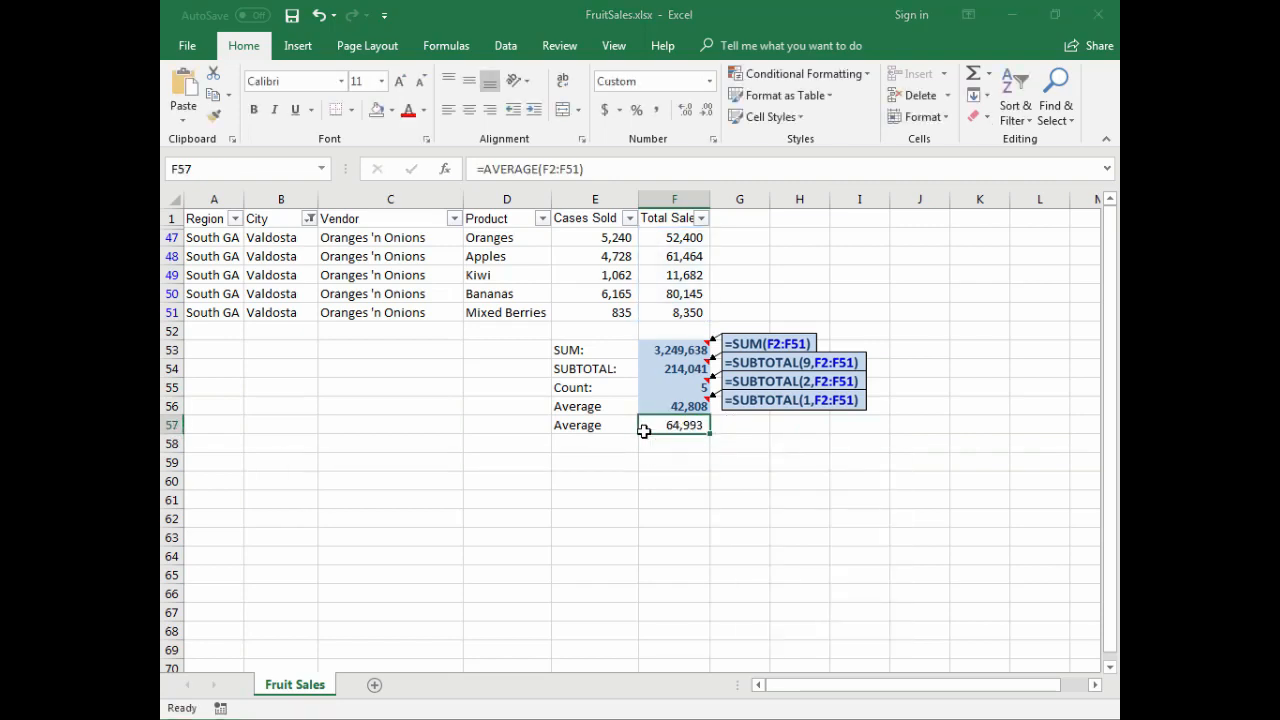
{"action": "key", "text": "ctrl+shift+c"}
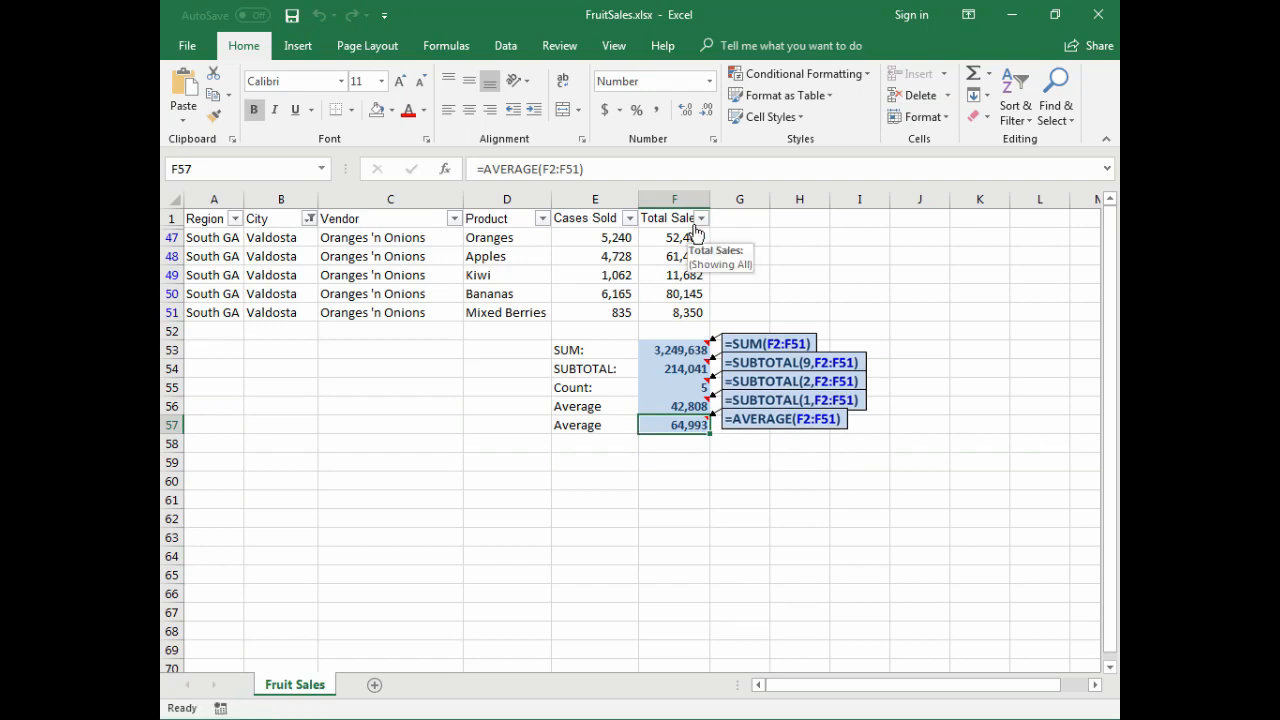
- Select the visible Total Sales values in F47:F51 to check their average against the two formulas
{"action": "left_click_drag", "start_coordinate": [668, 237], "coordinate": [663, 316]}
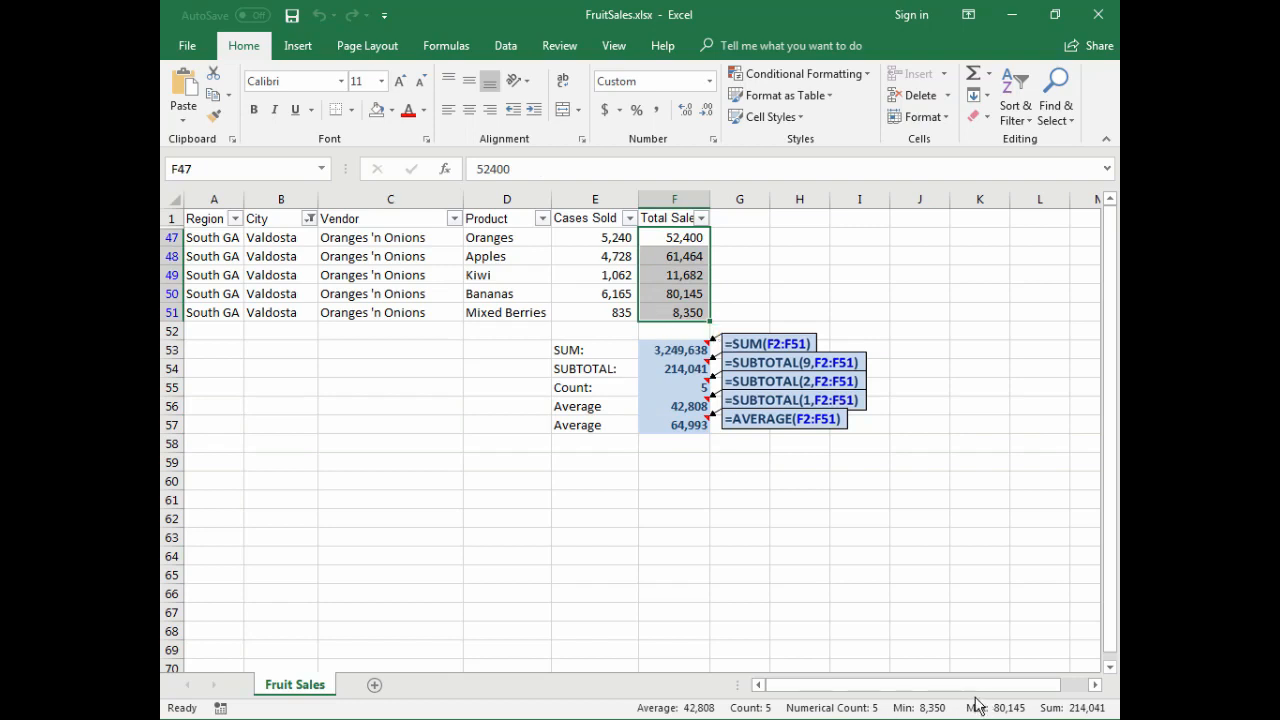